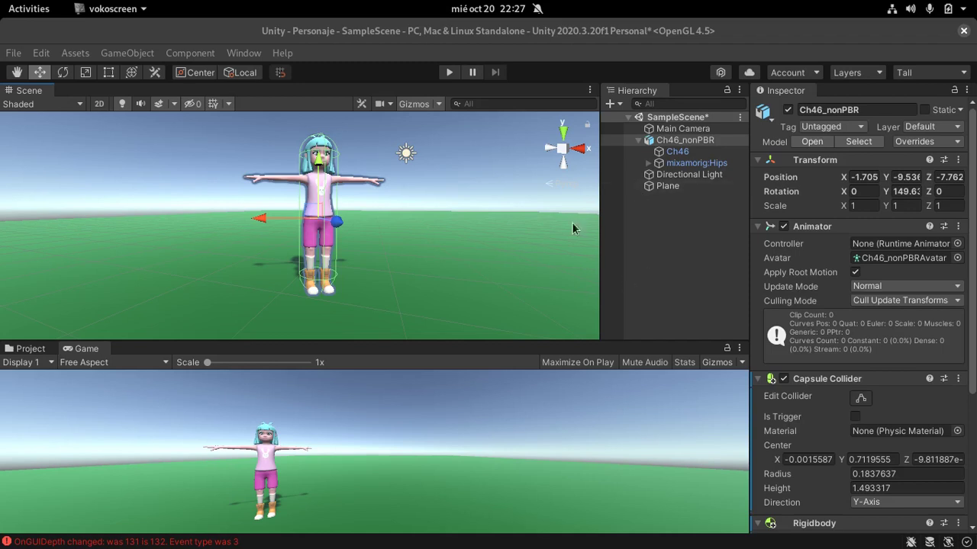
Step: Deselect the Ch46_nonPBR character and show the Assets > Player folder in the Project browser
click(490, 153)
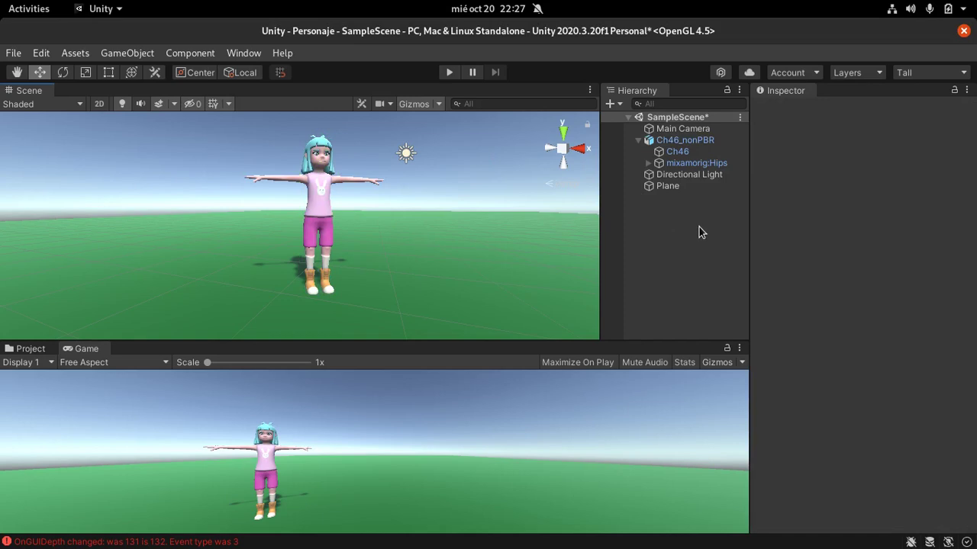
click(699, 266)
click(30, 348)
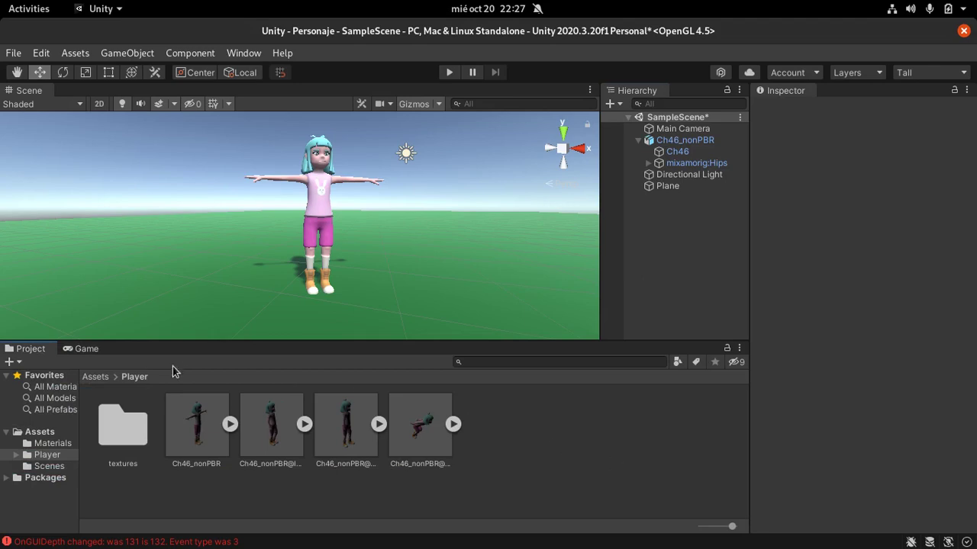
Step: Create a new folder named Scripts at the Assets root
click(101, 379)
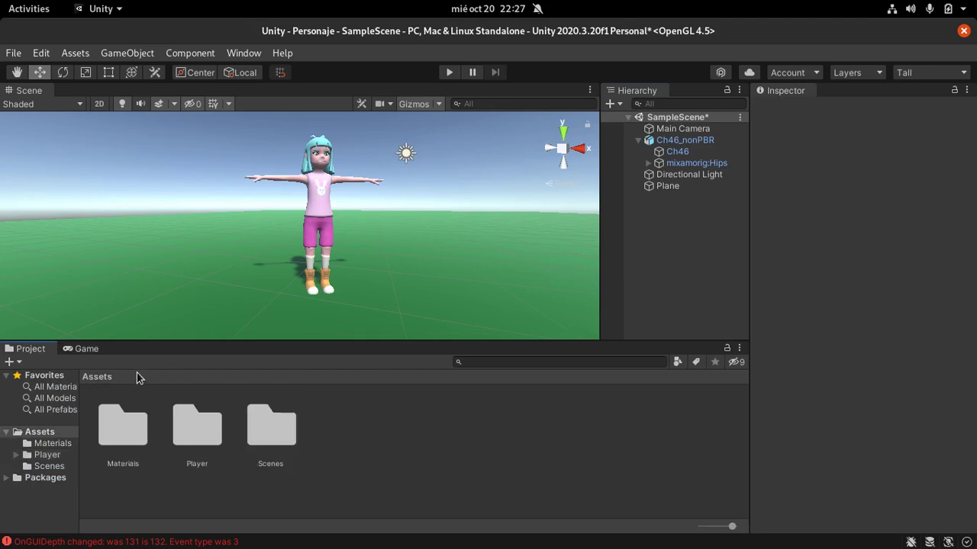
click(472, 432)
right_click(472, 432)
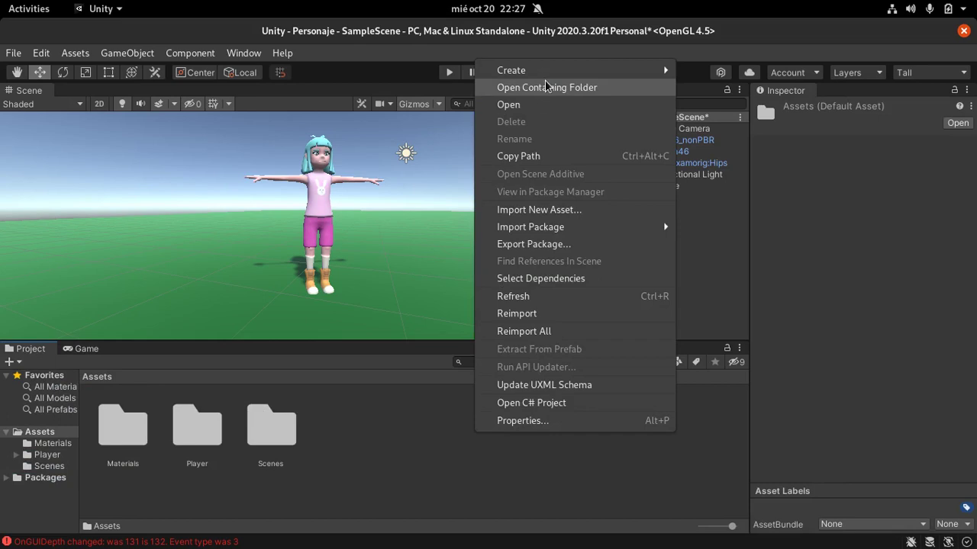
click(766, 43)
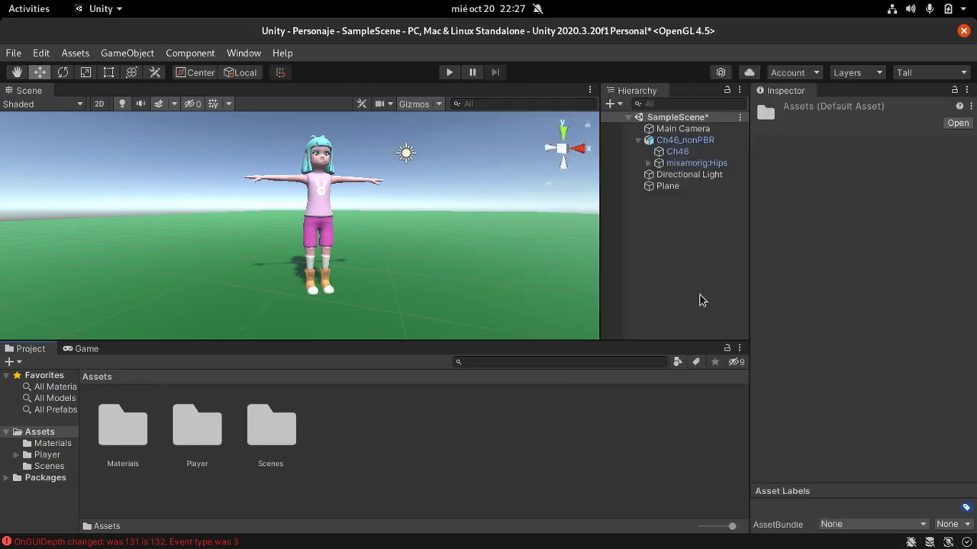
text(Scripts)
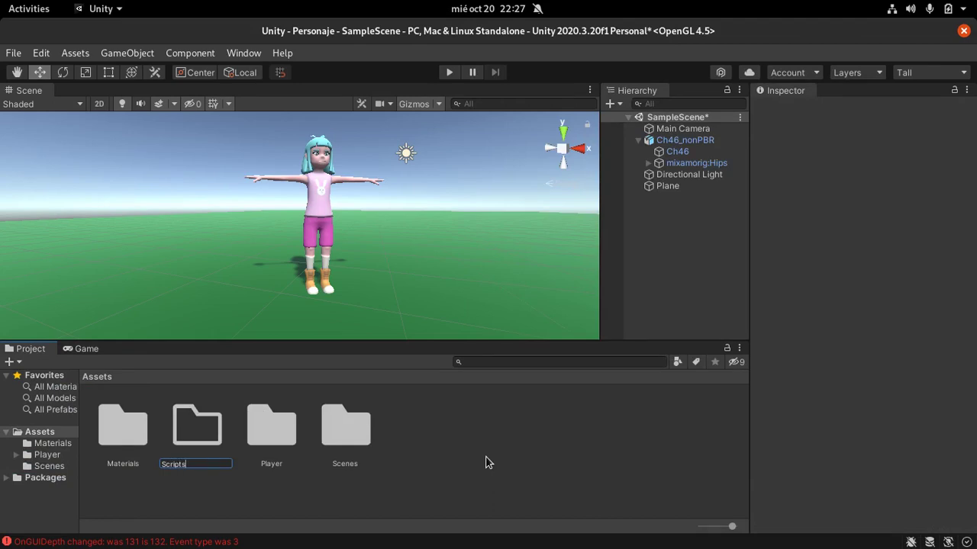
key(Return)
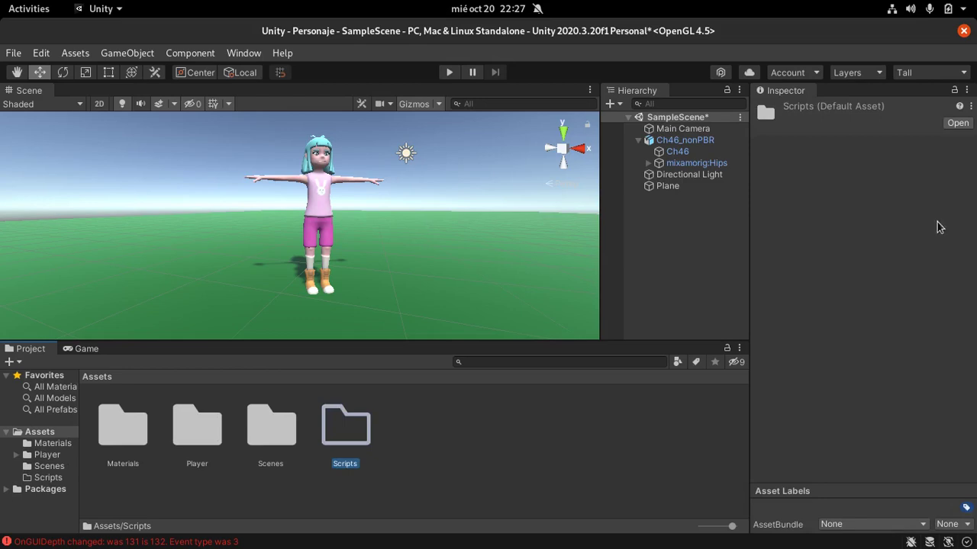
Step: Enter the empty Scripts folder and launch a code editor alongside Unity
double_click(364, 432)
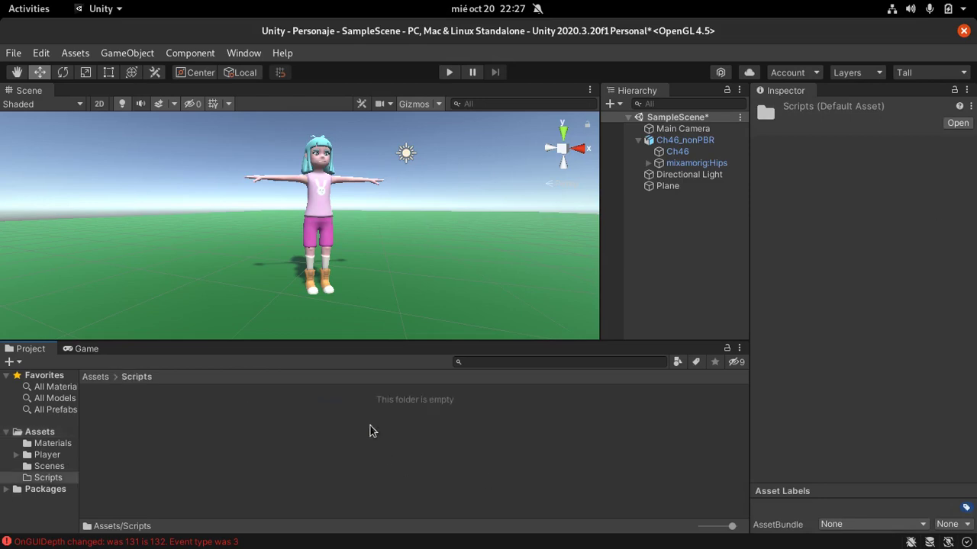
mouse_move(2, 3)
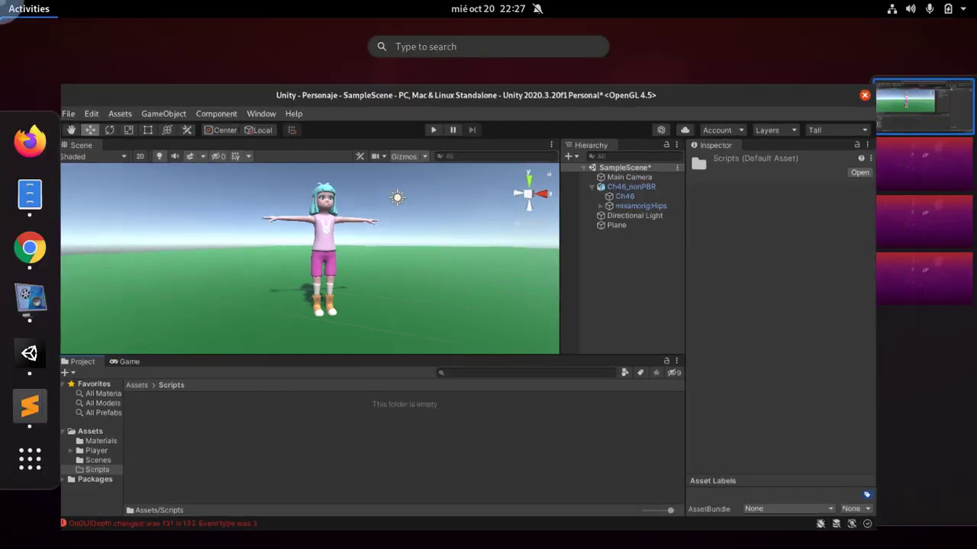
click(30, 348)
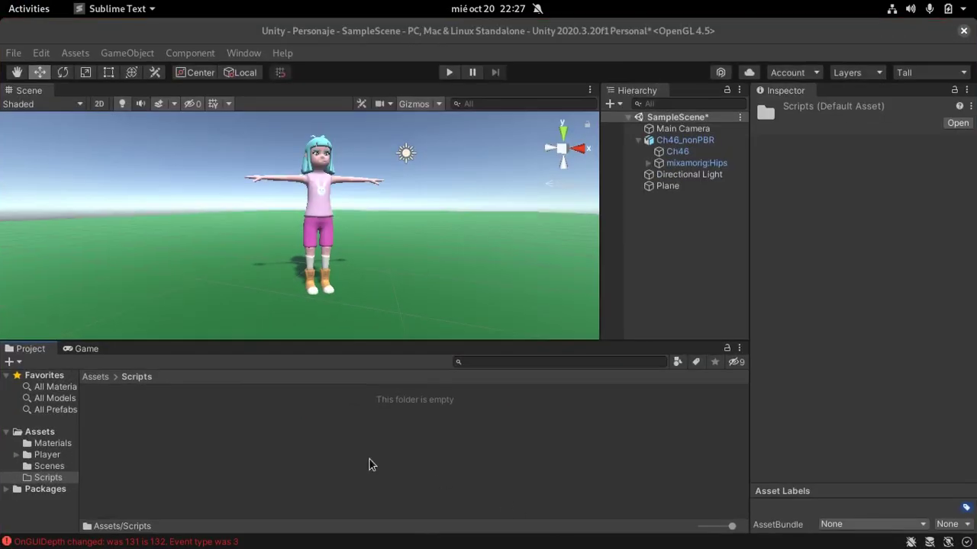
Step: Create a C# script in Scripts named PlayerController
right_click(345, 420)
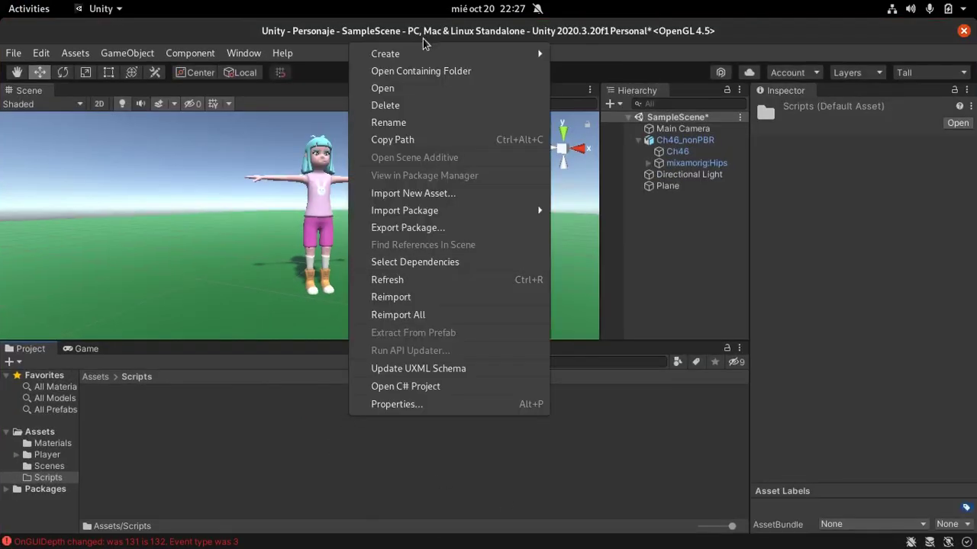
mouse_move(445, 55)
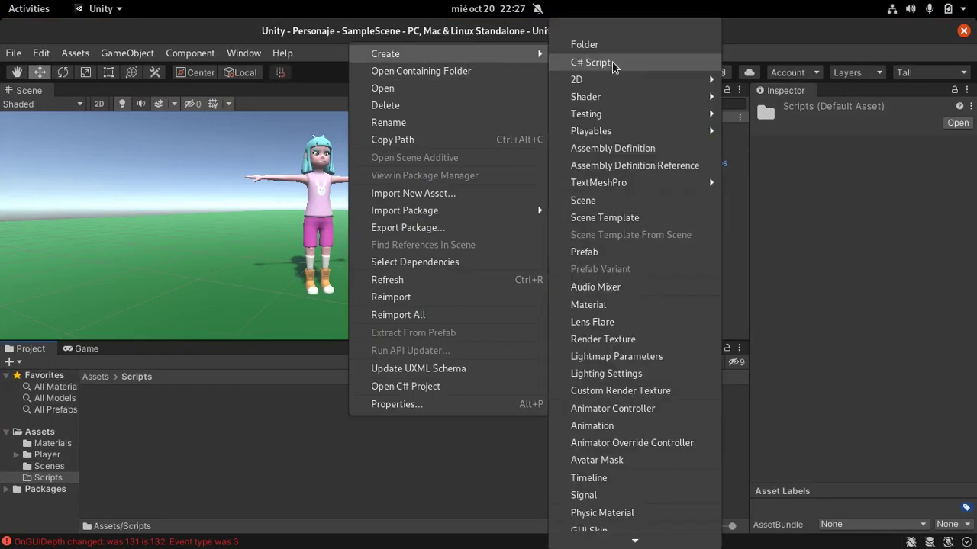
click(611, 64)
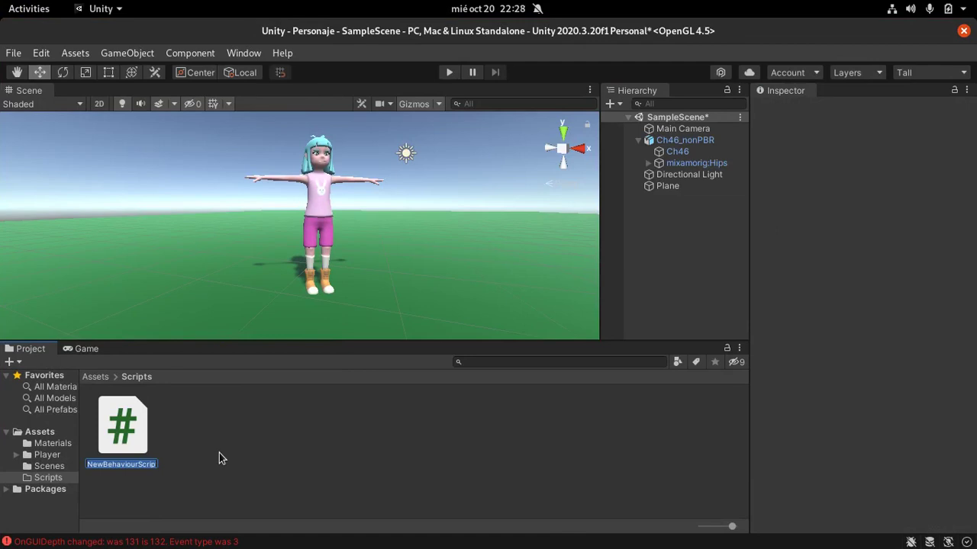
text(Pl)
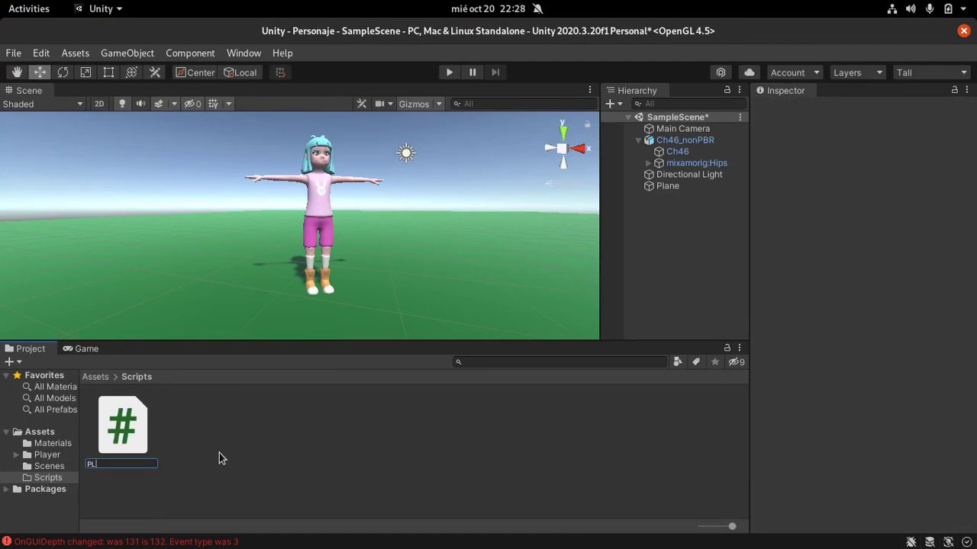
text(ayerController)
key(Return)
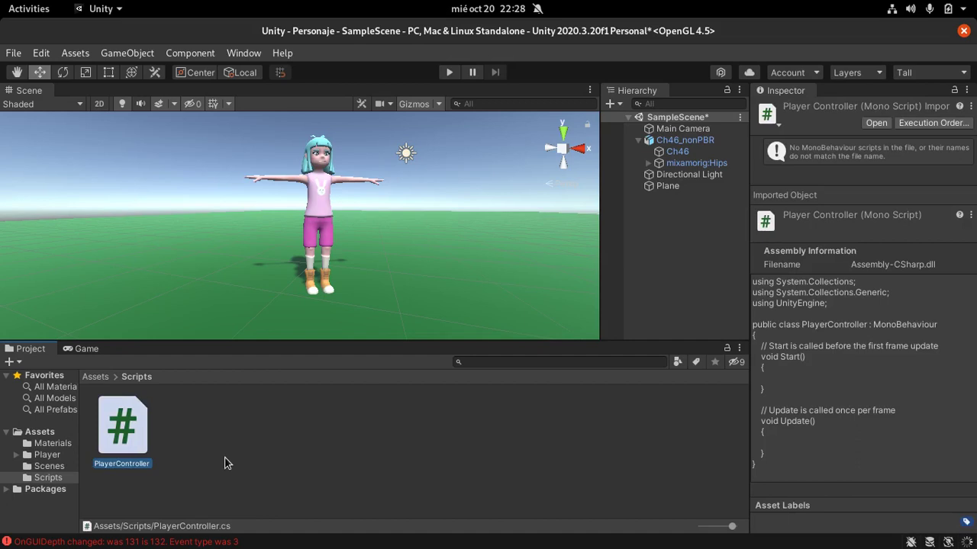
click(242, 397)
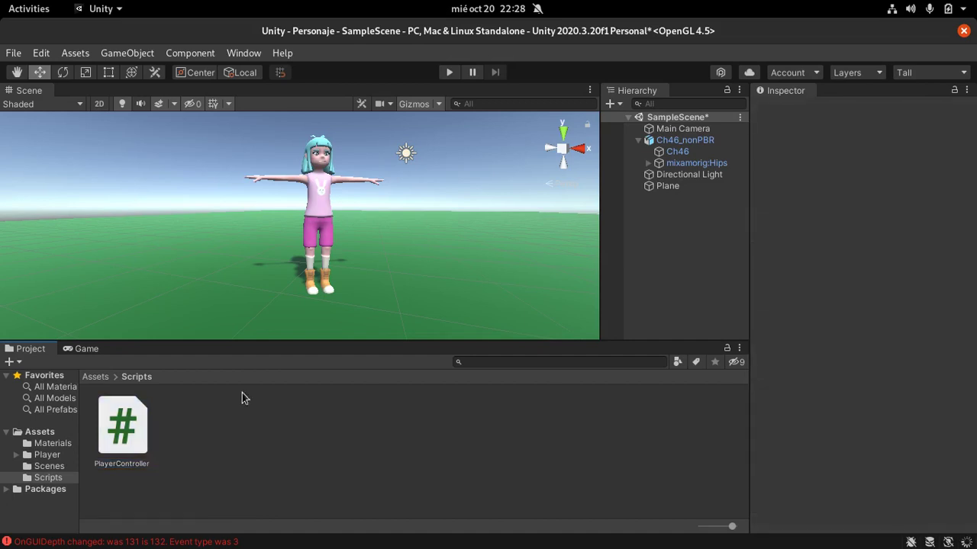
Step: Open PlayerController in the text editor and set the tab width to 4
click(126, 426)
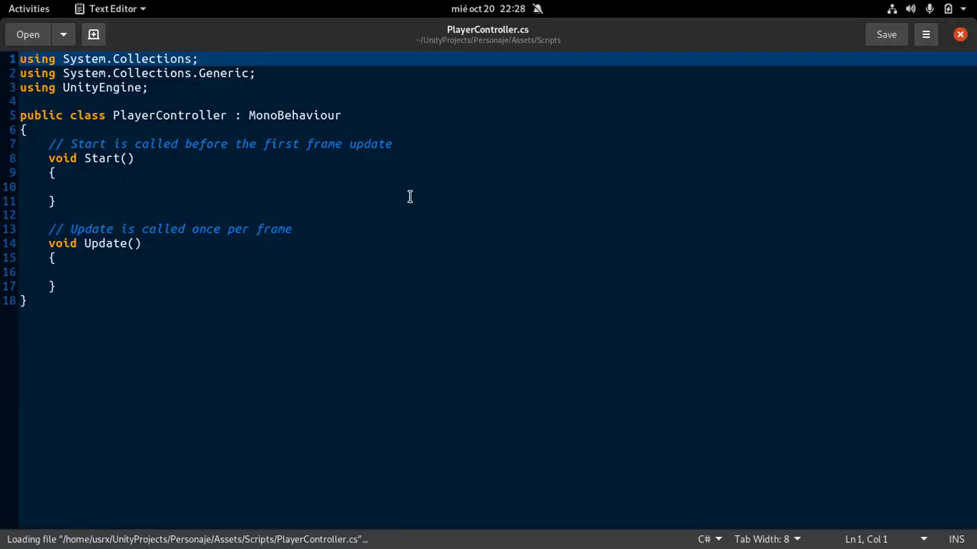
click(488, 201)
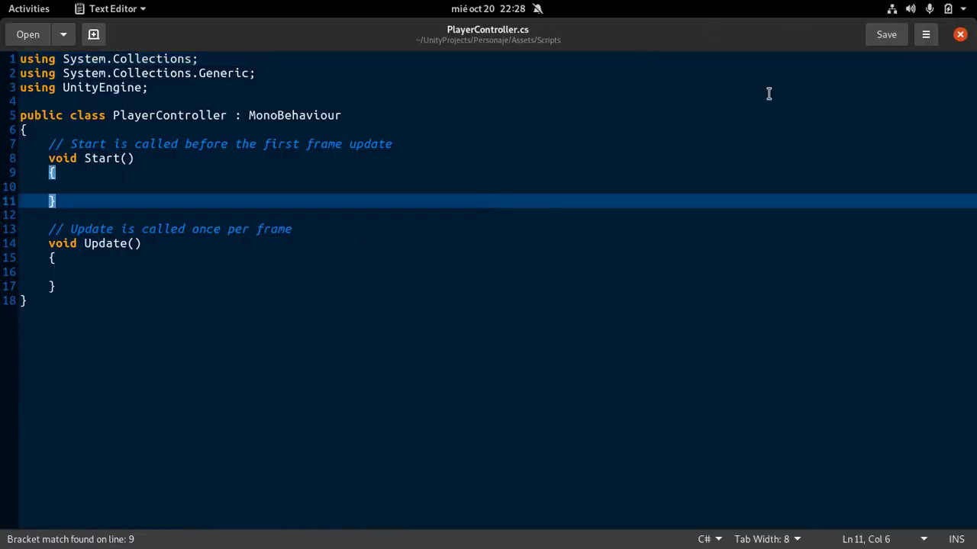
click(613, 191)
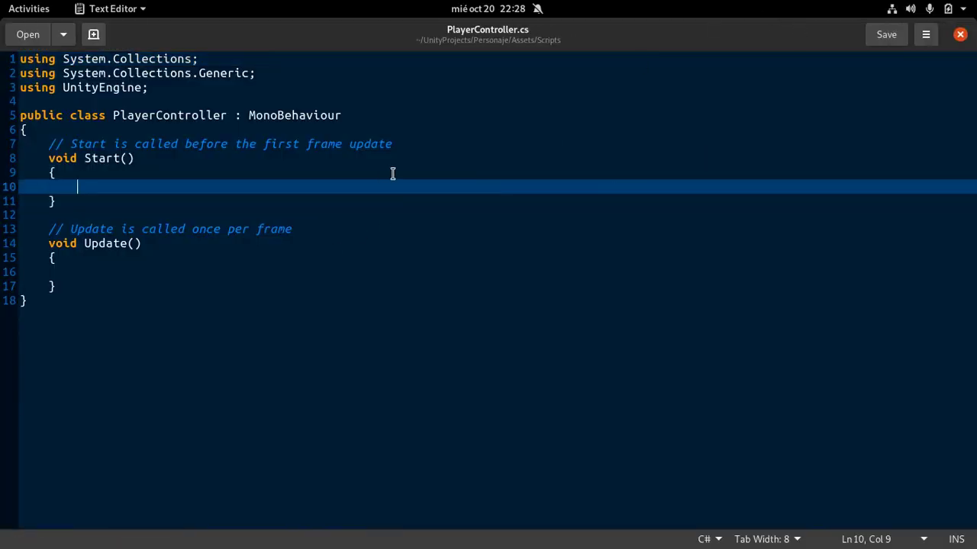
click(510, 174)
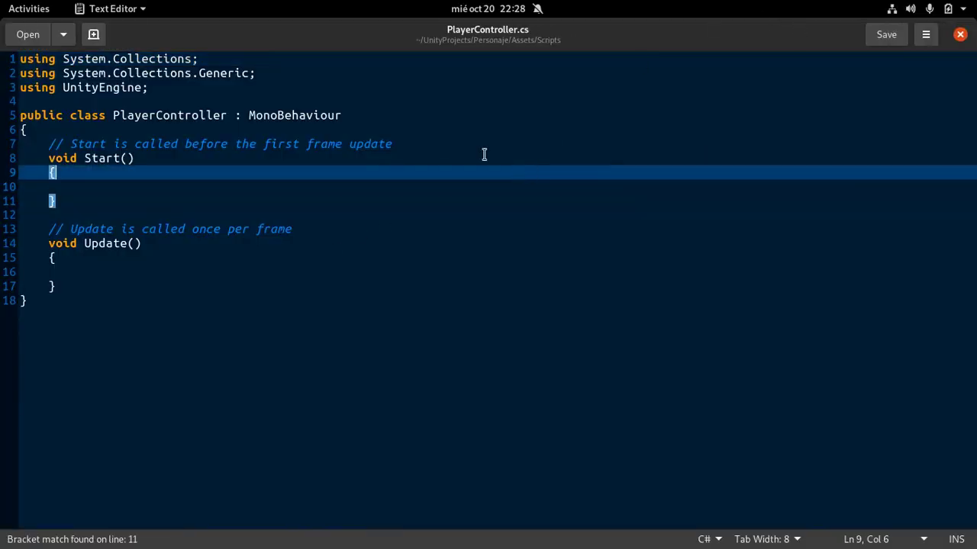
click(792, 536)
click(740, 459)
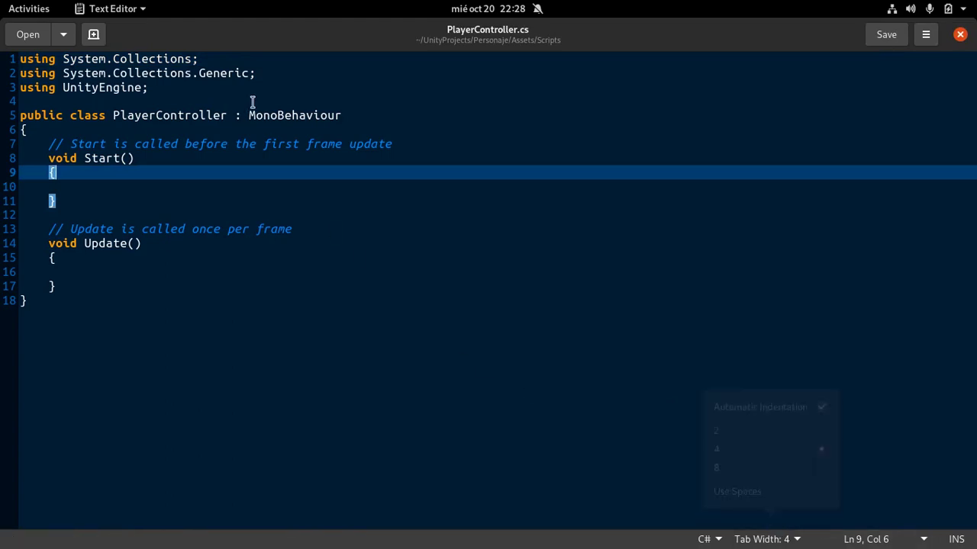
Step: Look over the class declaration and the empty Start and Update methods, then switch applications
click(373, 113)
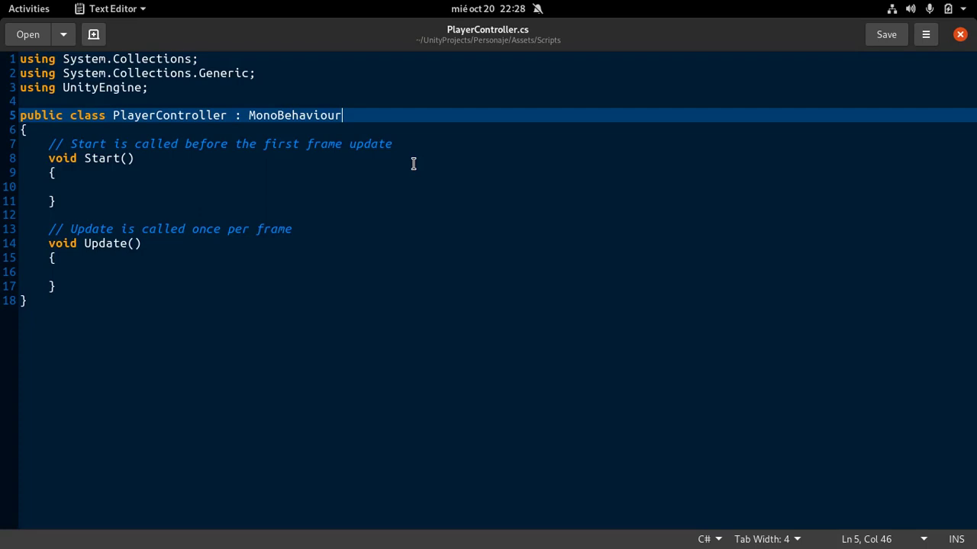
click(454, 228)
click(458, 187)
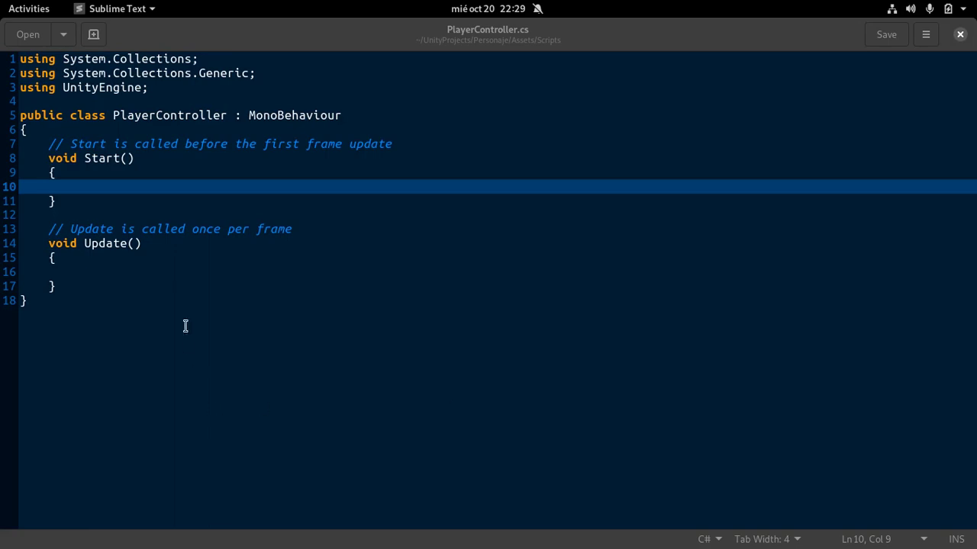
click(146, 273)
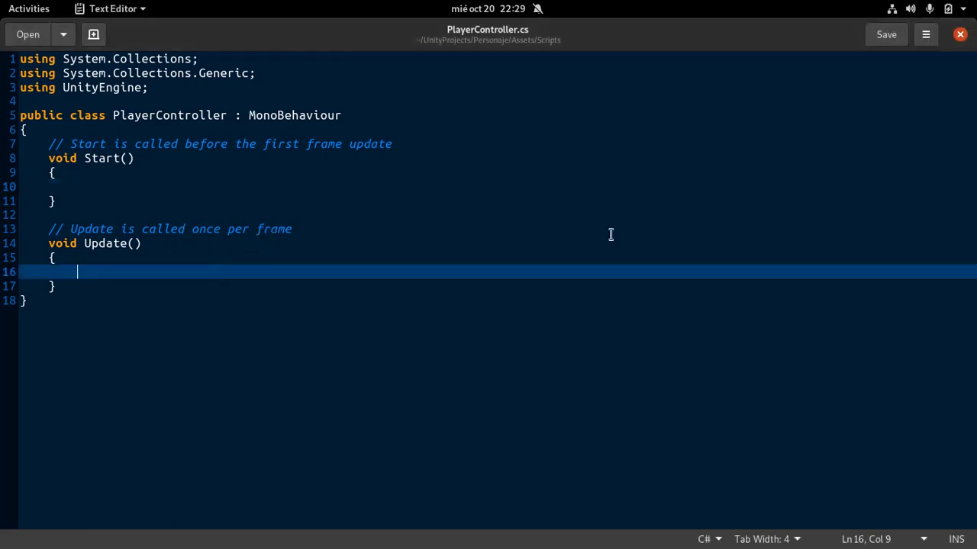
key(alt+Tab)
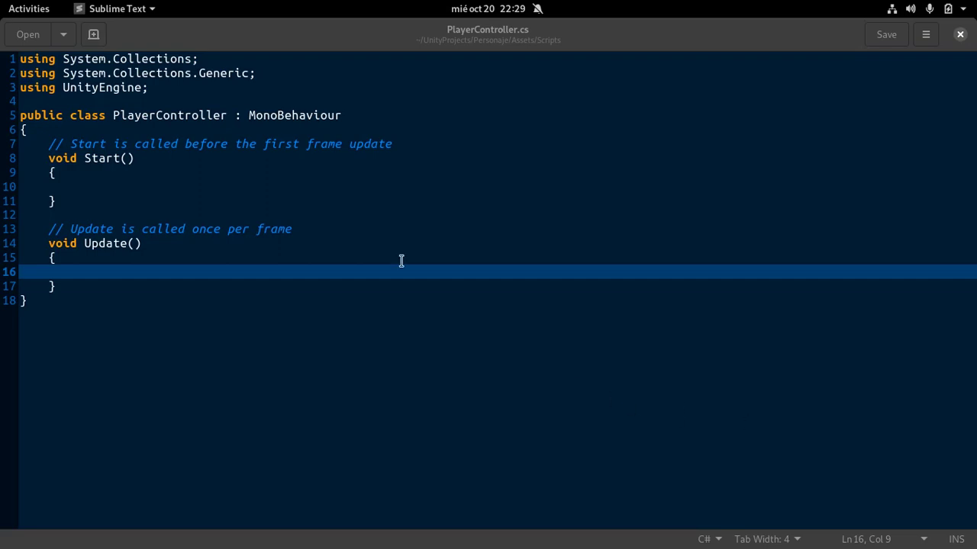
Step: Insert blank lines after the class brace and begin a public float velMovimiento field
click(187, 129)
key(Return)
key(Return)
key(Up)
key(Return)
key(Tab)
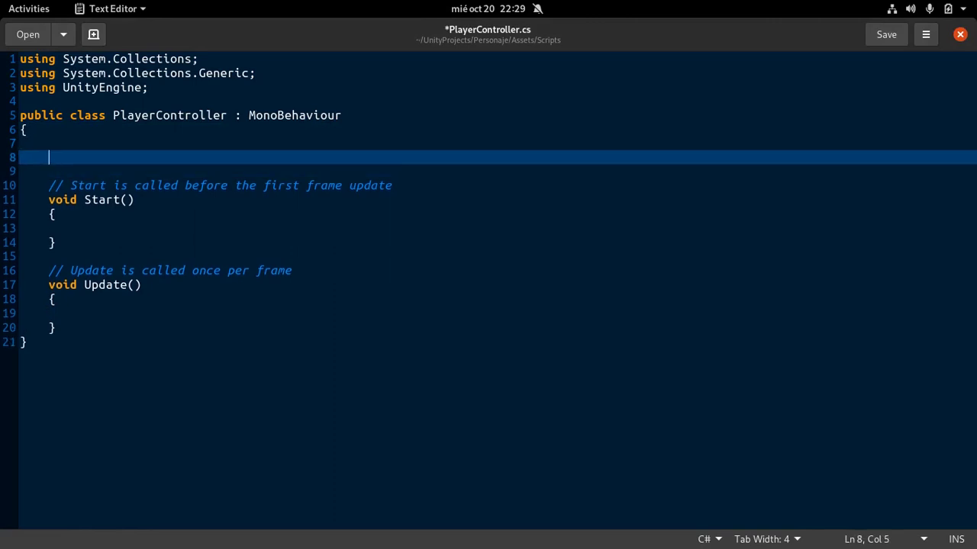
text(public float )
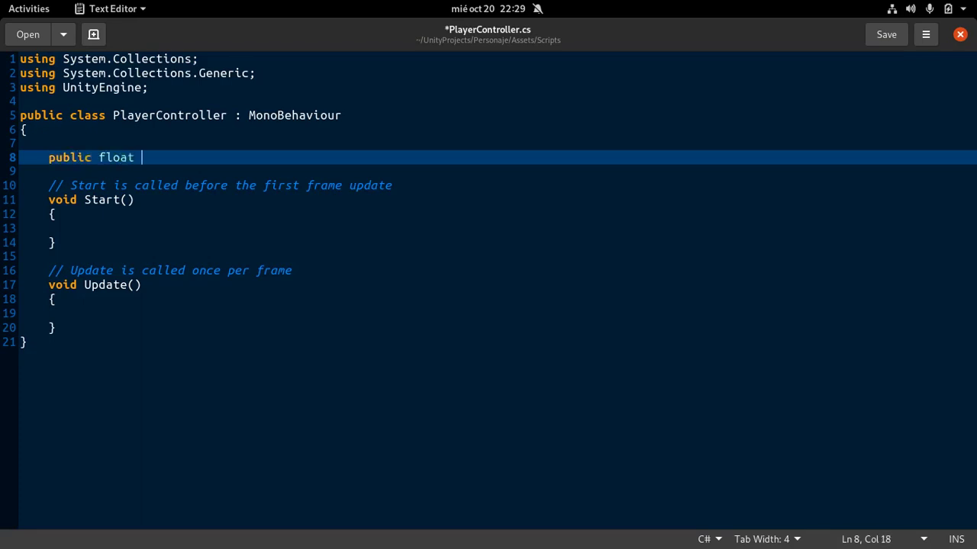
text(velocida)
key(BackSpace)
key(BackSpace)
key(BackSpace)
key(BackSpace)
key(BackSpace)
text(Mocimiento)
key(Left)
key(Left)
key(Left)
key(Left)
key(Left)
key(Left)
key(BackSpace)
text(v)
Step: Give velMovimiento the value 3.0f and type public float velRotacion = 300.0f below it
key(End)
text(= )
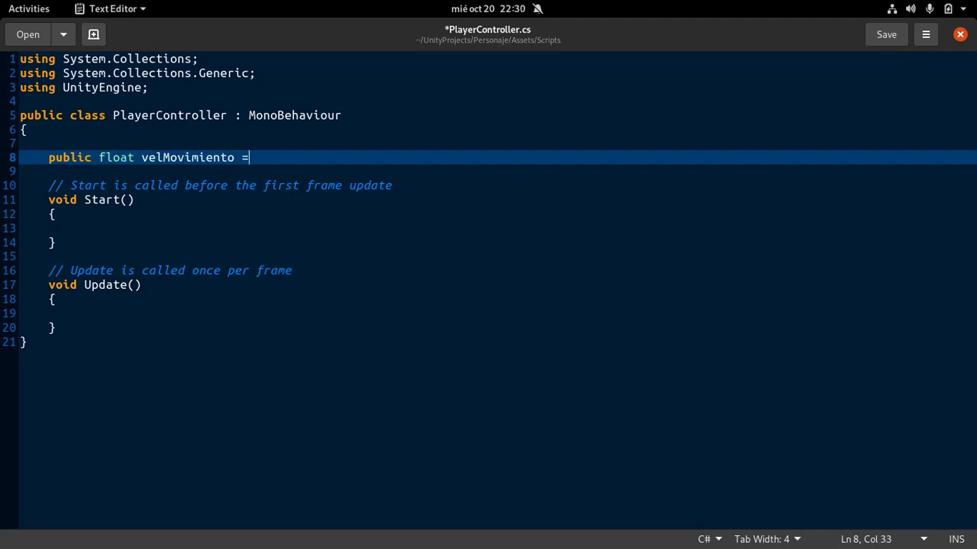
text(300)
key(BackSpace)
key(BackSpace)
key(BackSpace)
text(3.0)
text(f;)
key(Return)
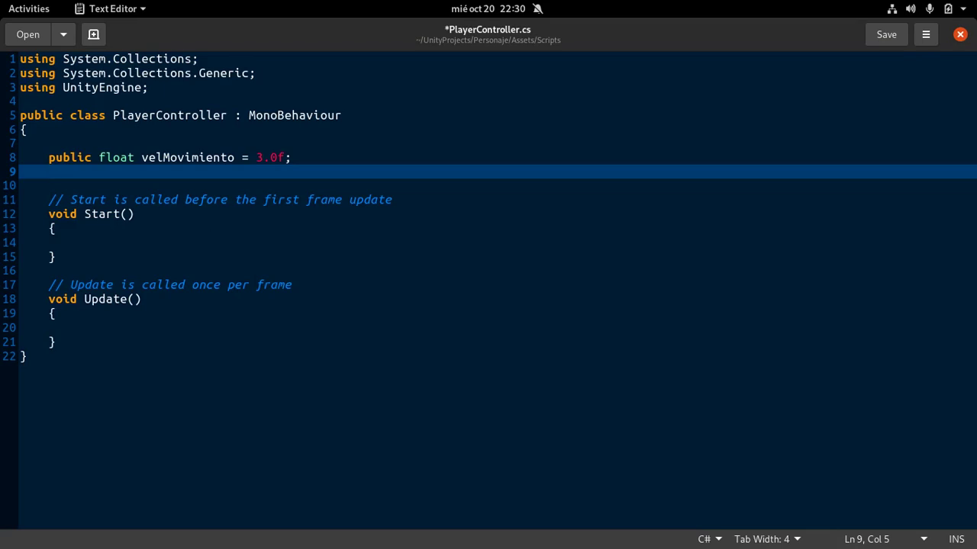
text(public )
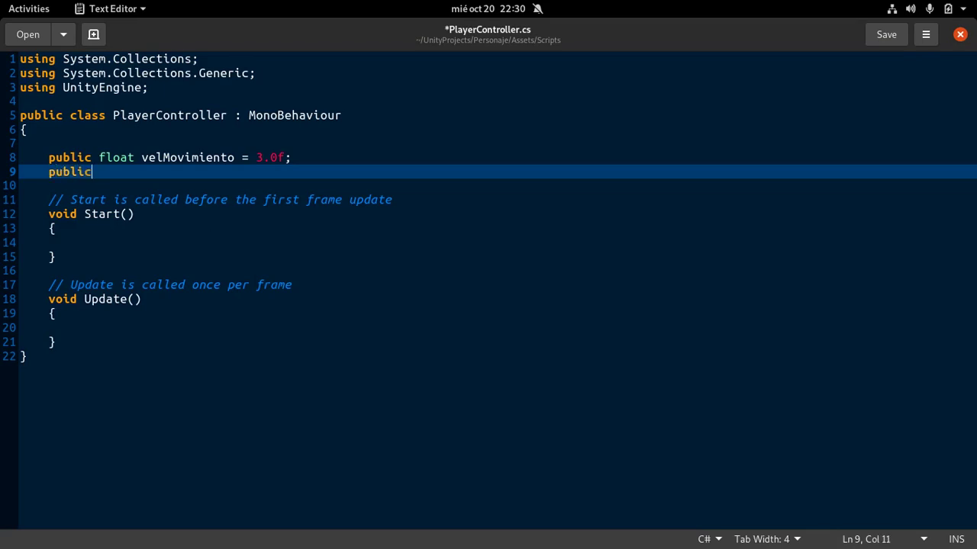
text(float )
text(velRotacion)
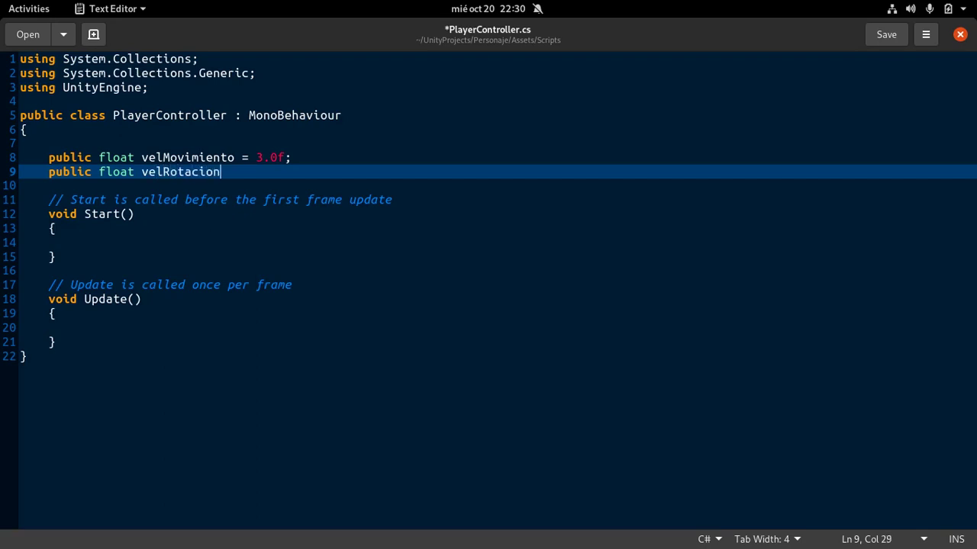
text( = )
text(300.0f)
Step: Declare private Animator animator; above the speed fields
key(Up)
key(Up)
key(Return)
key(Return)
key(Up)
key(Tab)
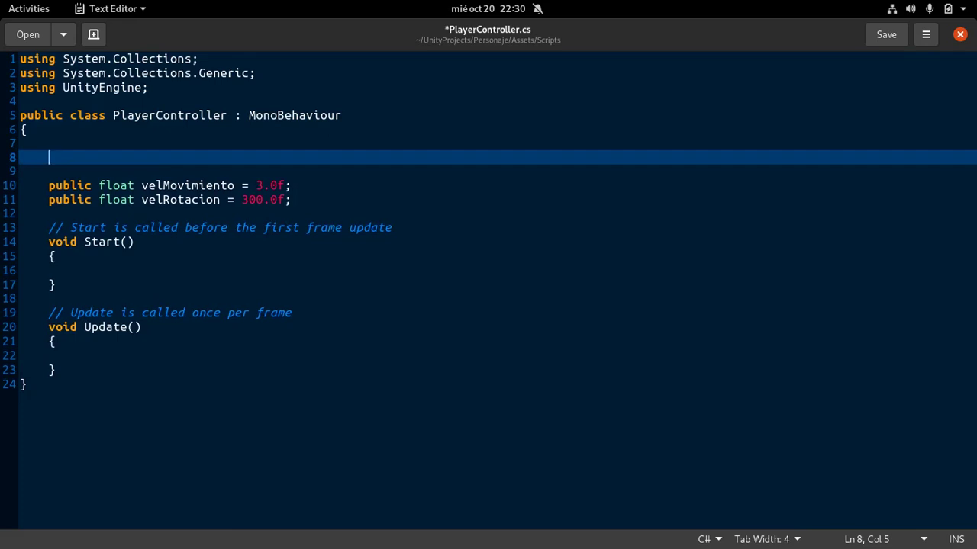
text(private )
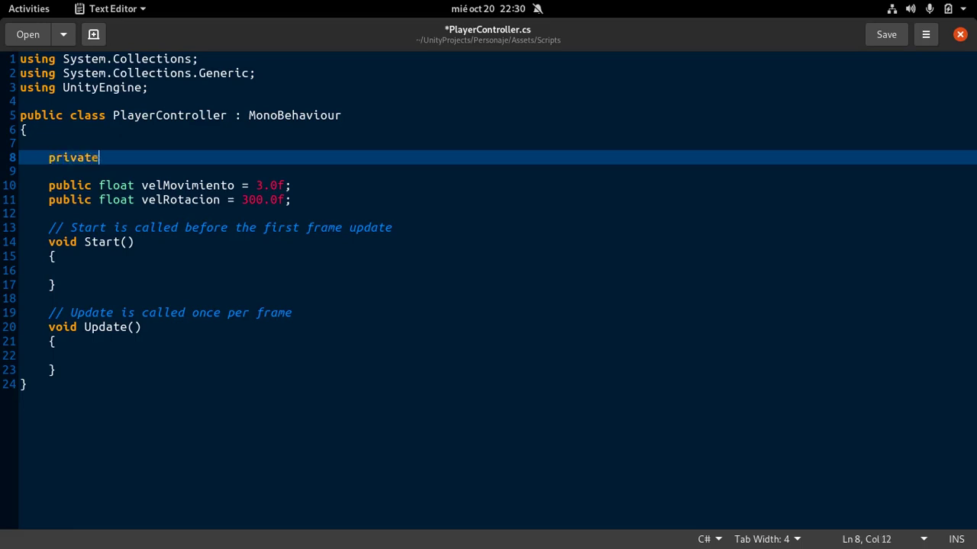
text(Animator animator;)
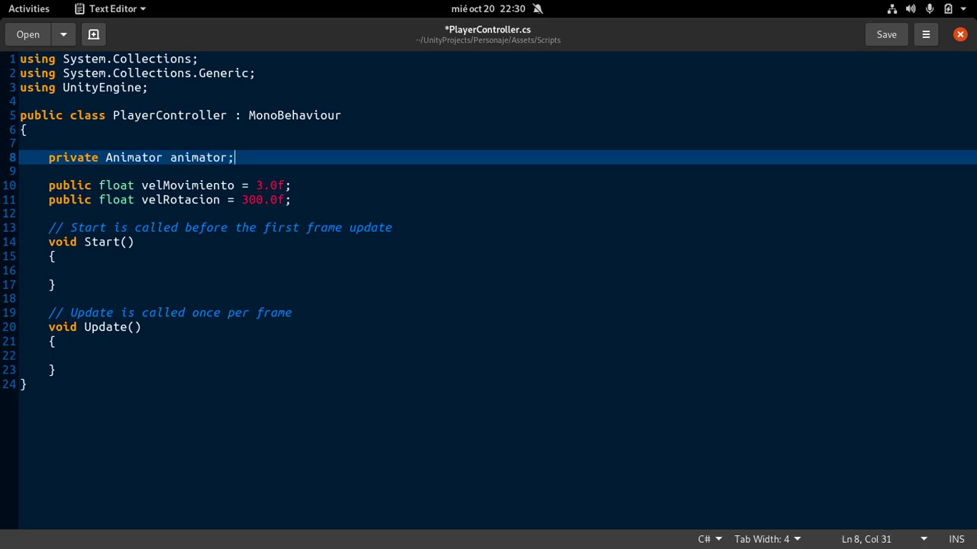
Step: In Start, write animator = GetComponent<Animator>(); and begin an x = Input line in Update
key(Down)
key(Down)
key(Down)
key(Down)
key(Down)
key(Up)
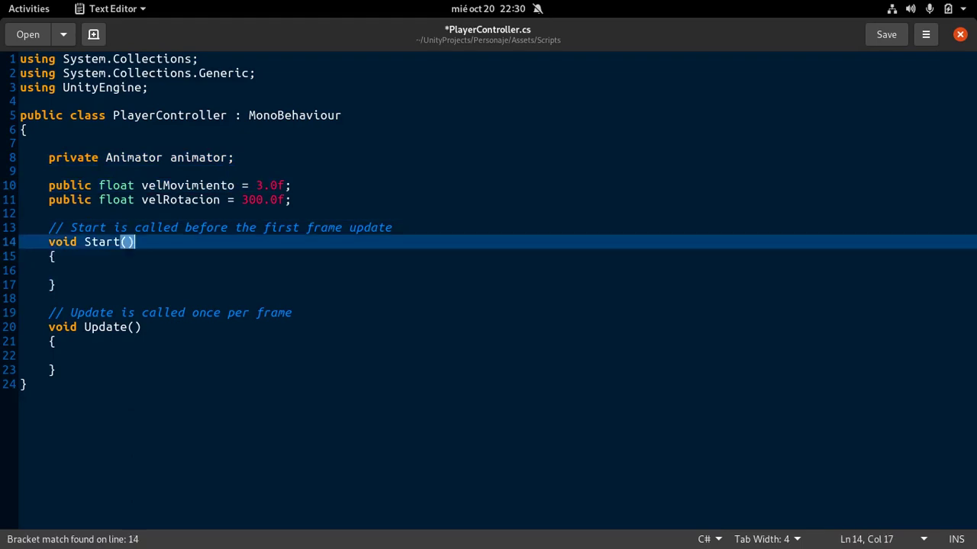
key(Down)
key(Down)
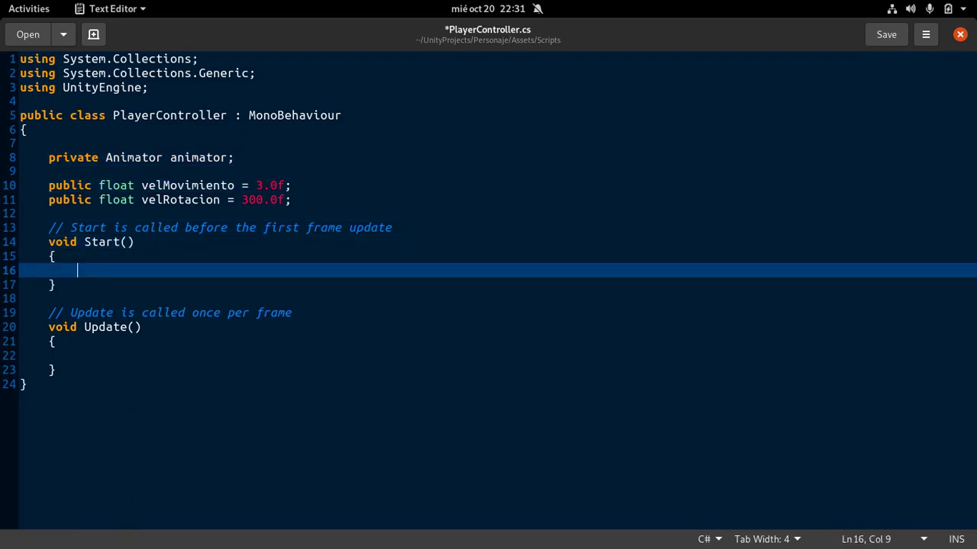
text(anima)
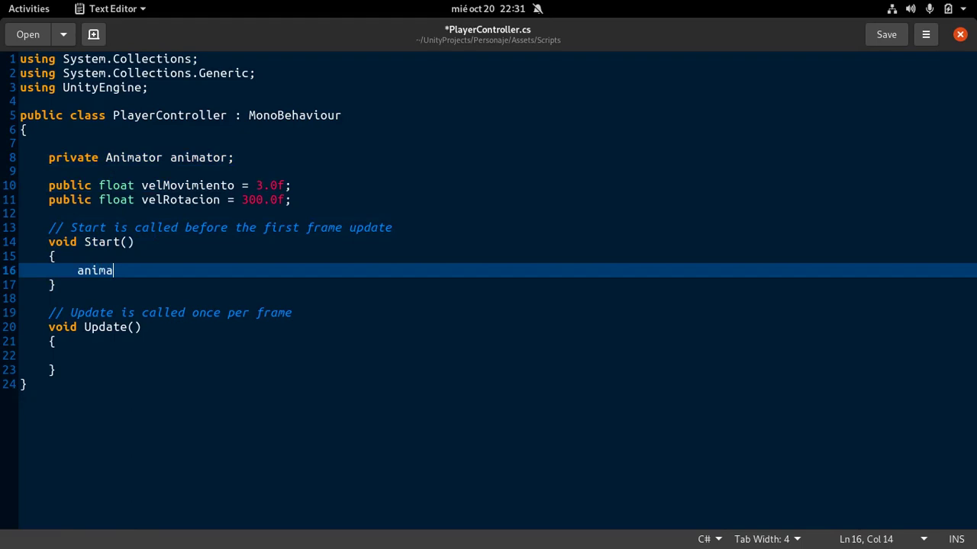
text(tor )
text(!=)
key(BackSpace)
key(BackSpace)
key(BackSpace)
text(= )
text(GetComponent())
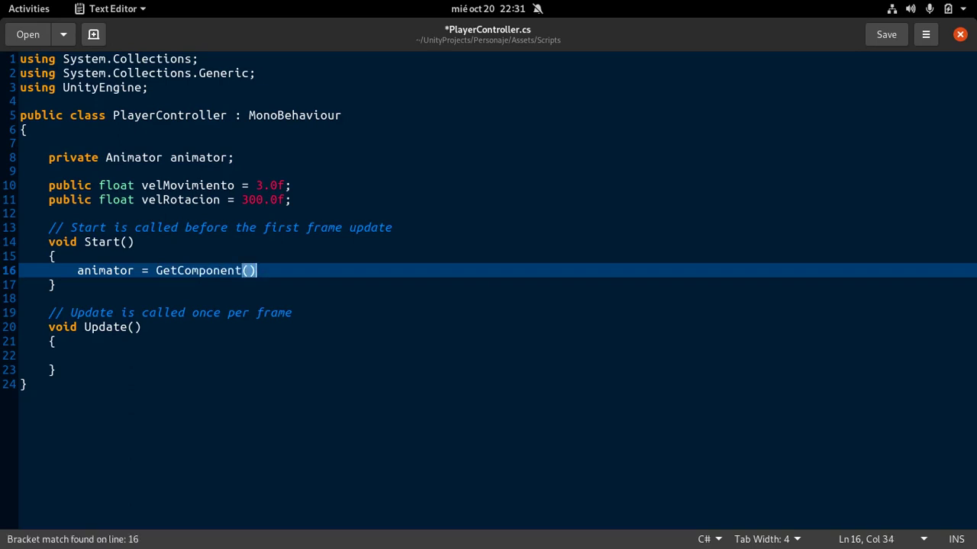
key(BackSpace)
key(BackSpace)
text(<Animator>();)
key(Down)
key(Down)
key(Down)
key(Down)
key(Down)
key(Down)
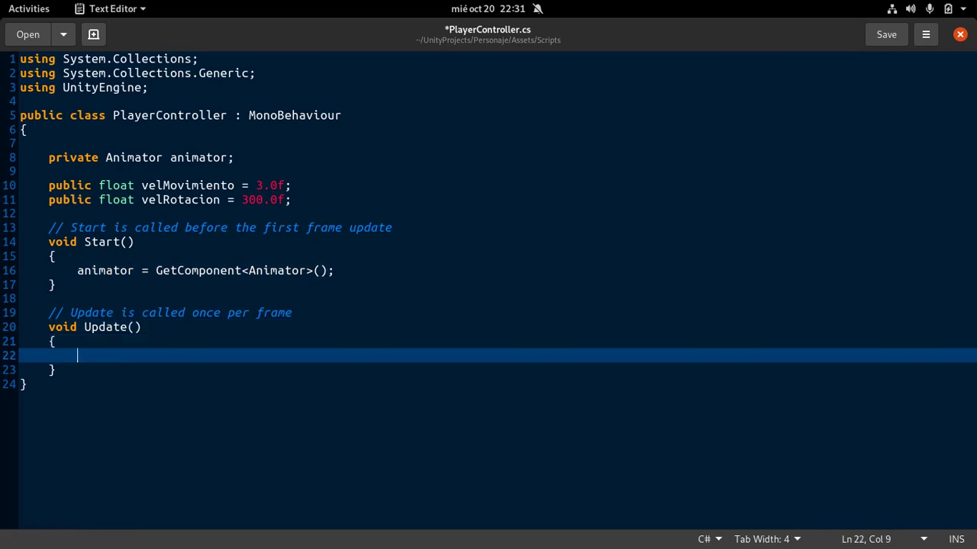
text(x = )
text(Imput)
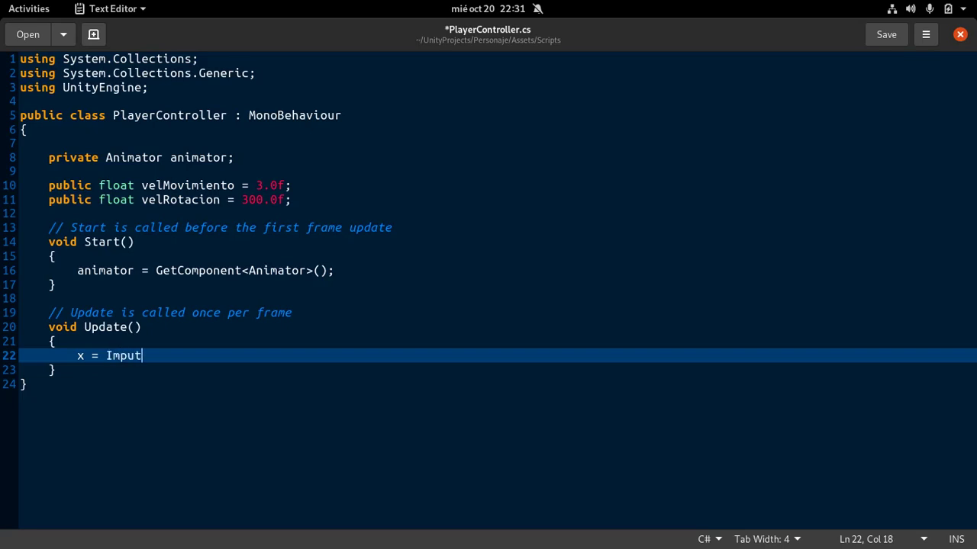
Step: Complete the line x = Input.GetAxis("Horizontal"); in Update
key(Left)
key(BackSpace)
text(n)
key(End)
text(.GetAxis)
text(()
text("H)
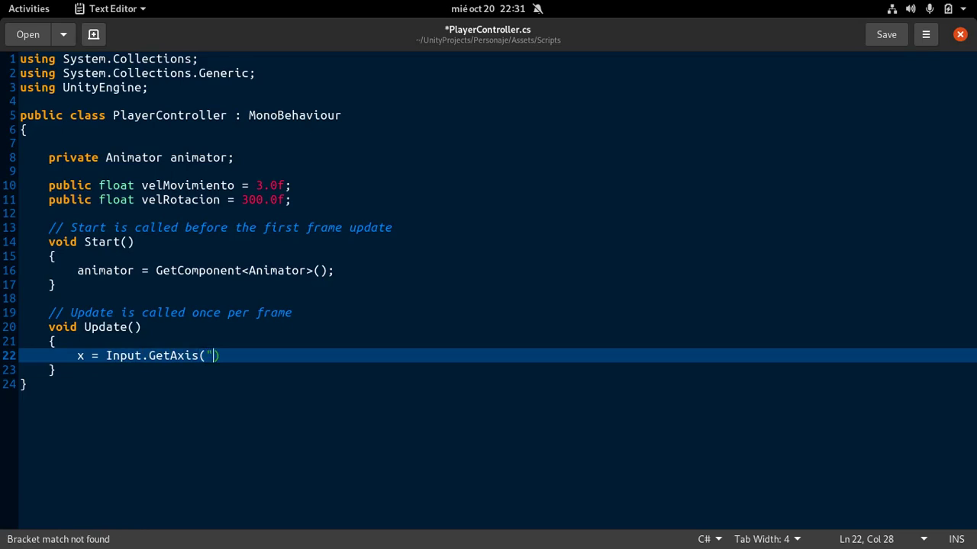
text(");)
key(Left)
key(Left)
key(Left)
text(Hos)
key(BackSpace)
text(rizontal)
key(End)
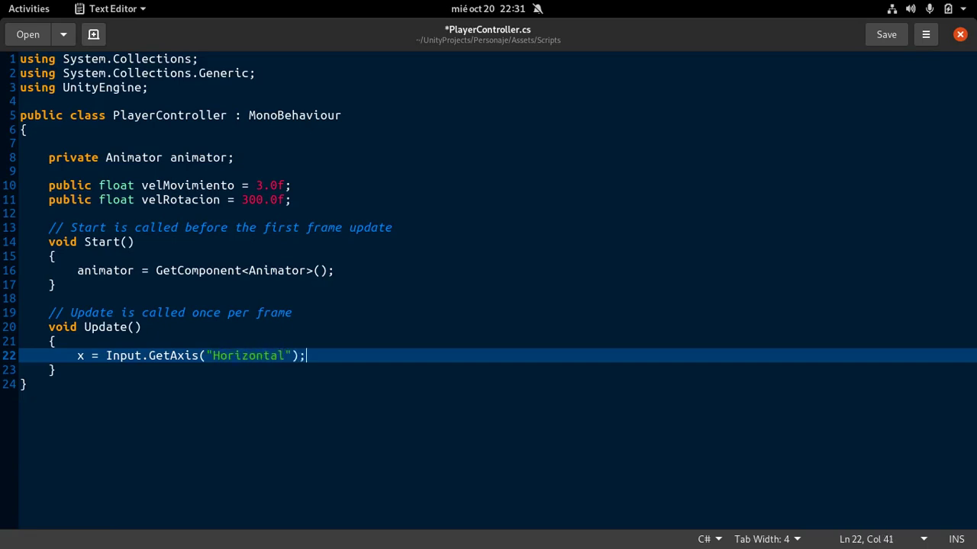
key(Return)
Step: Add y = Input.GetAxis("Vertical"); below it and open two new lines
text(y = Input.GetAxis)
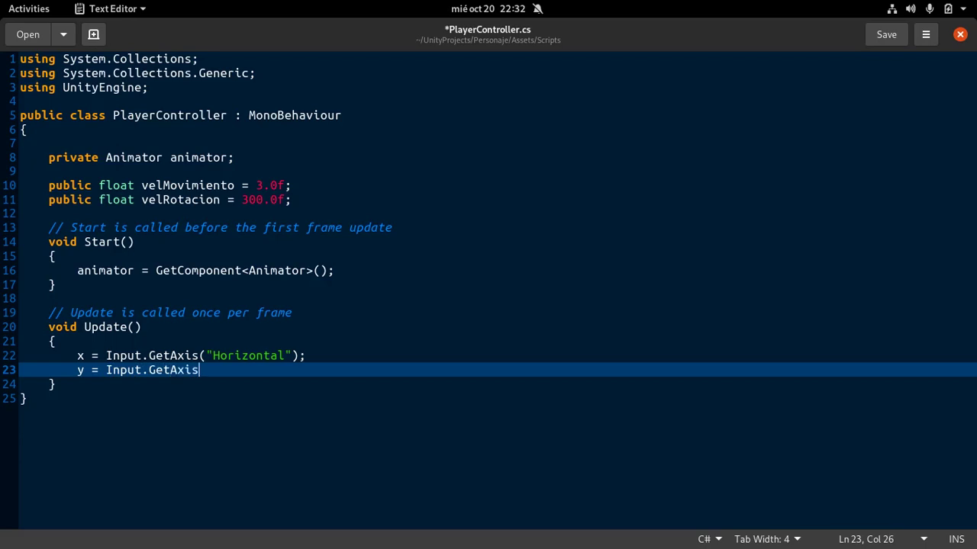
text(("Vertyical)
key(Left)
key(Left)
key(Left)
key(BackSpace)
click(274, 370)
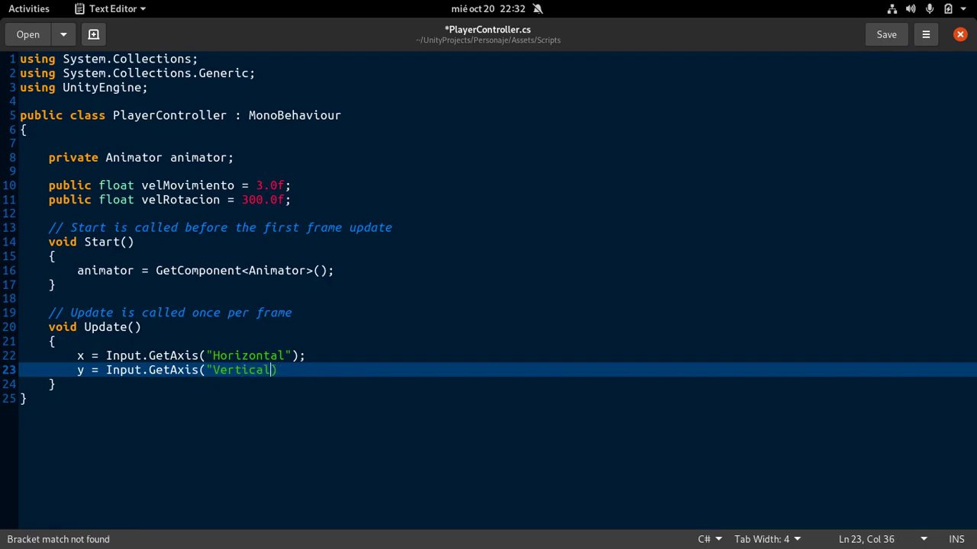
text("))
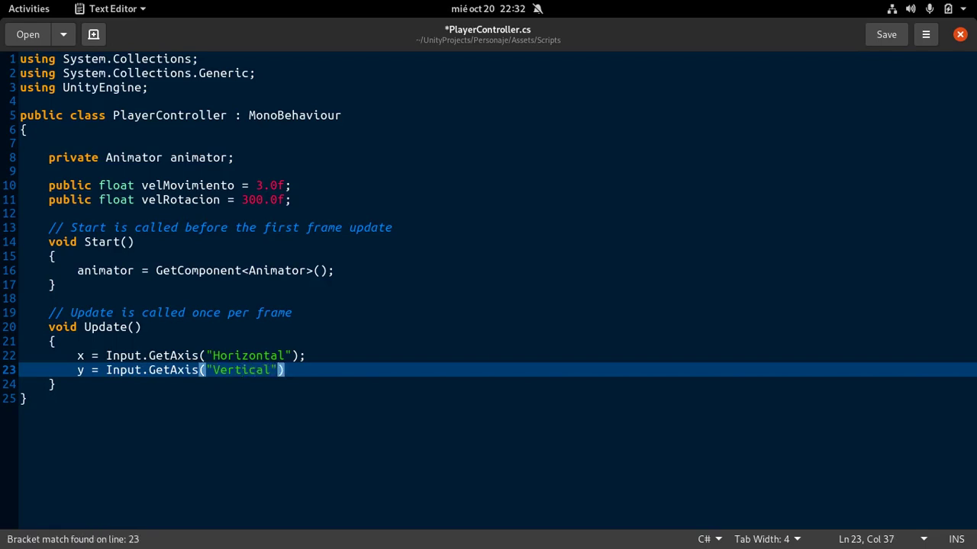
text(;)
key(Return)
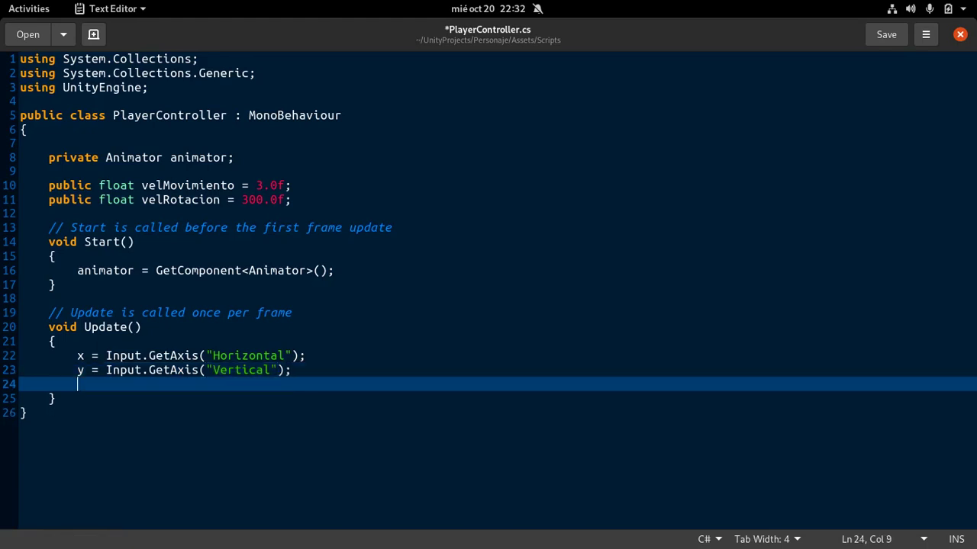
key(Return)
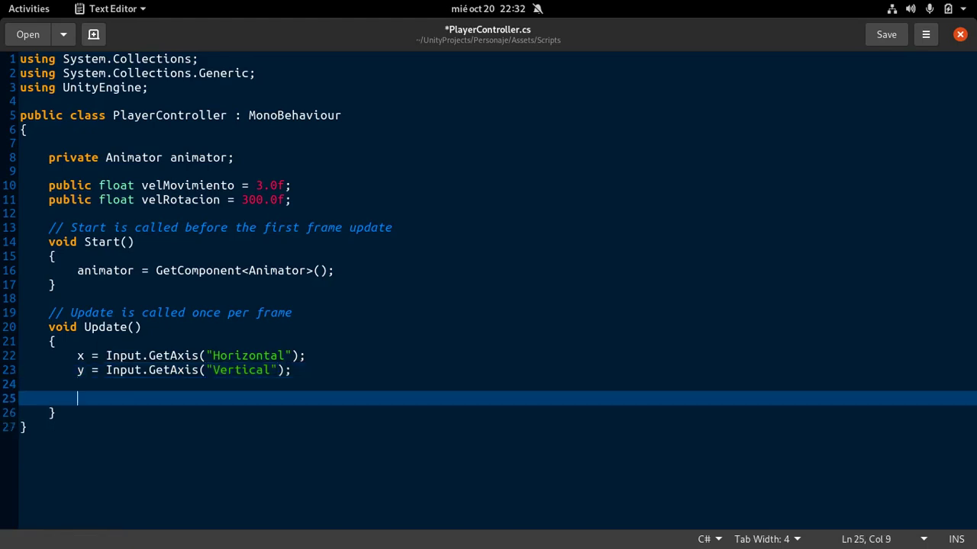
Step: Back in Unity, select the Ch46_nonPBR character in the Scene view and frame it with F
mouse_move(1, 1)
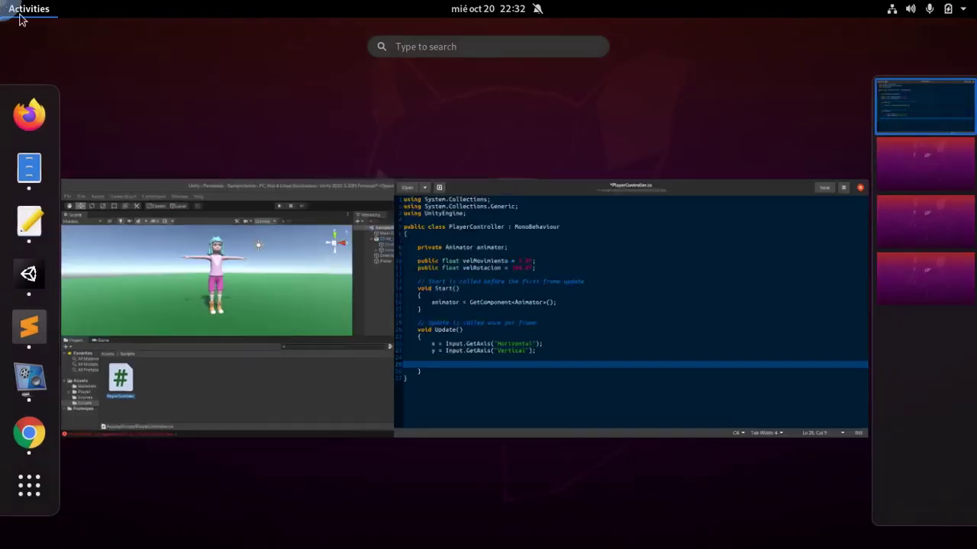
click(427, 321)
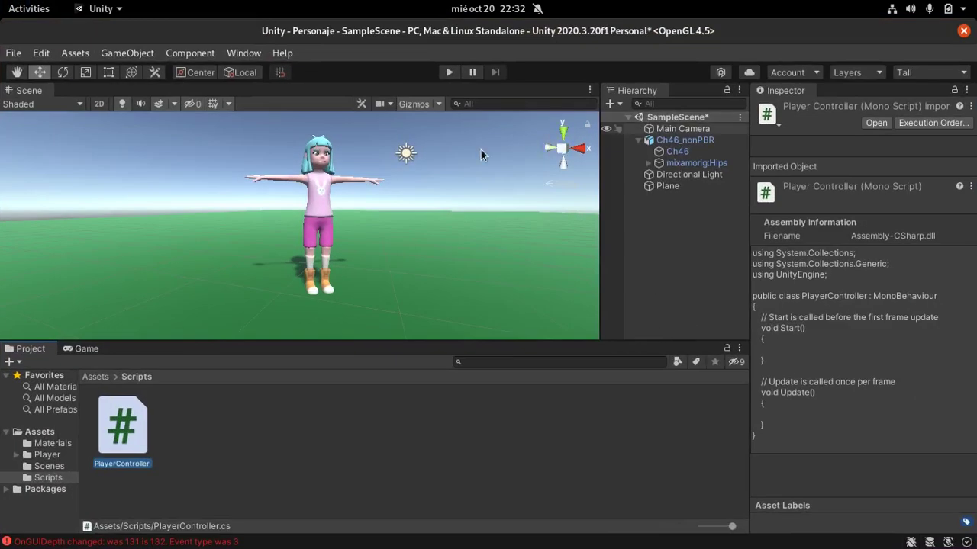
click(315, 158)
click(315, 158)
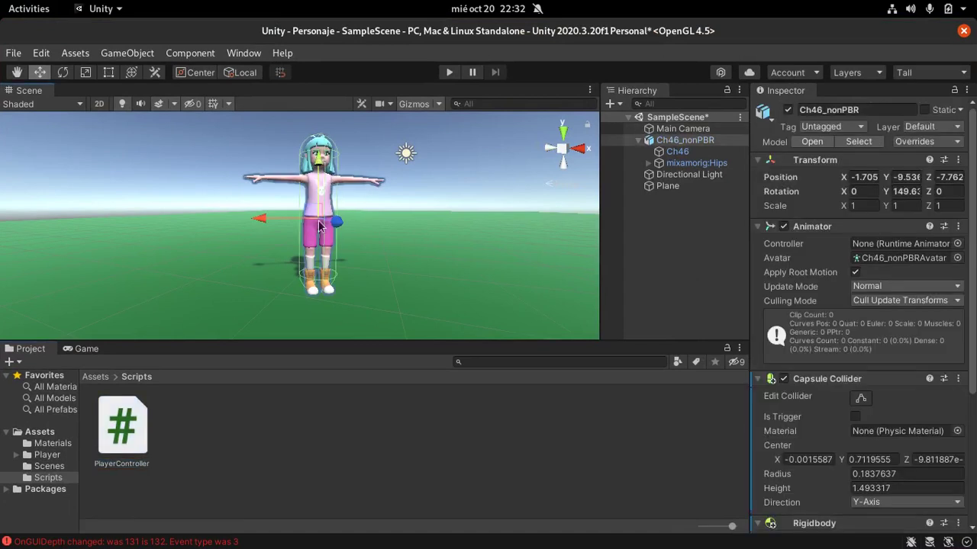
key(f)
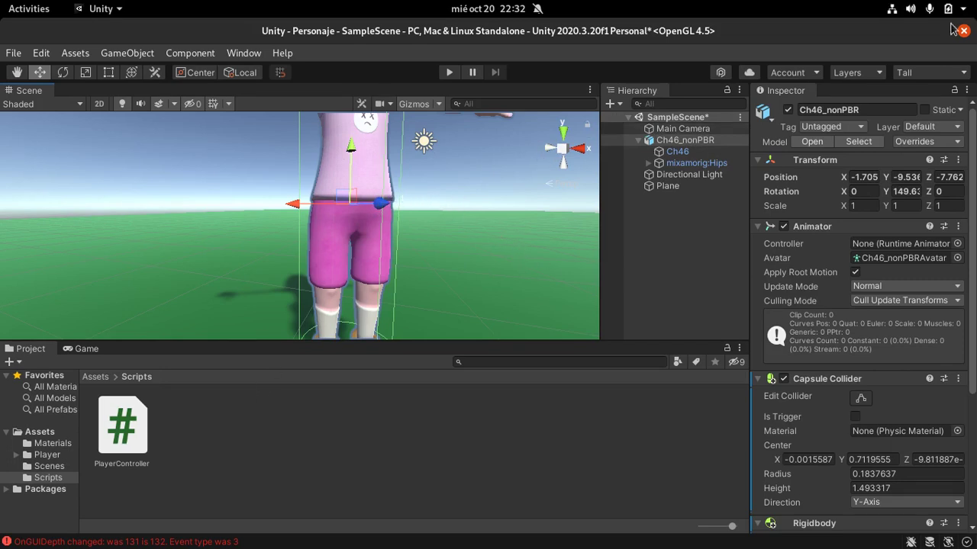
Step: Write the comment '// Acción de mover al personaje de una coordenada a otra --> Translate' in Update
mouse_move(1, 1)
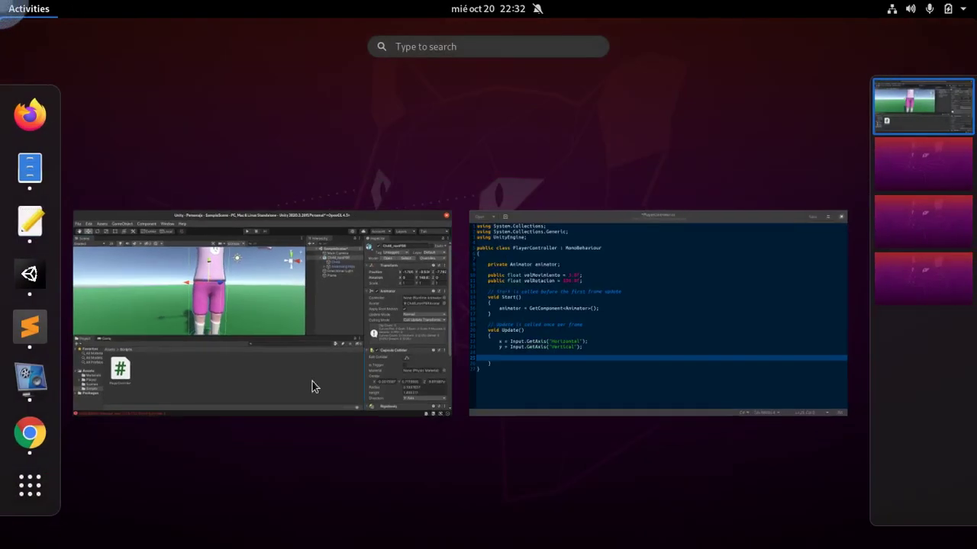
click(601, 356)
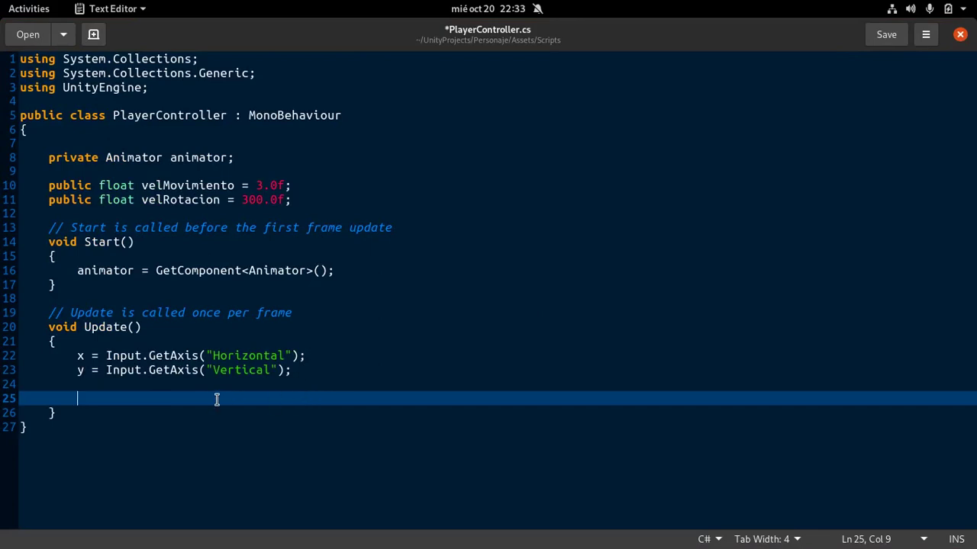
text(// )
text(Accion)
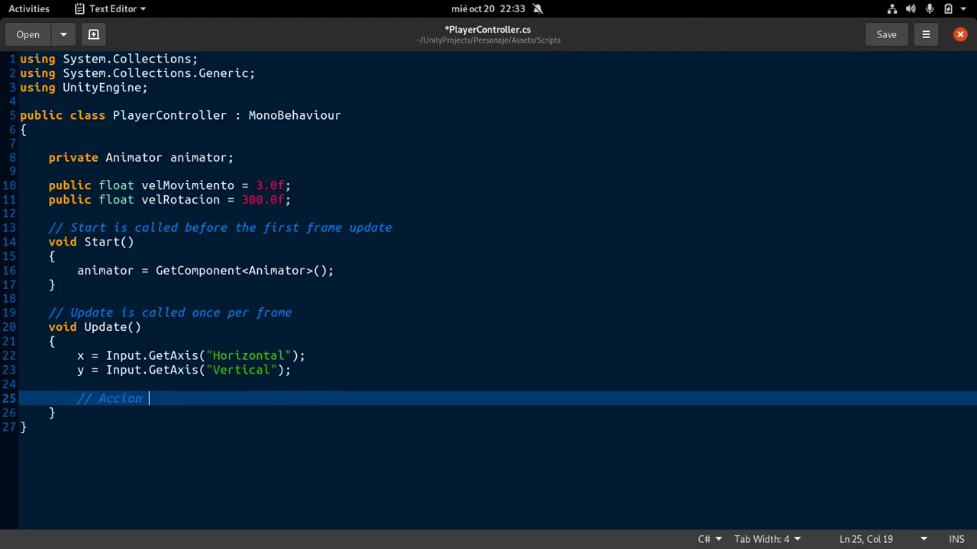
key(BackSpace)
key(BackSpace)
text(ón de )
text(movel al)
key(BackSpace)
key(BackSpace)
key(BackSpace)
key(BackSpace)
key(BackSpace)
text(r al personaje de )
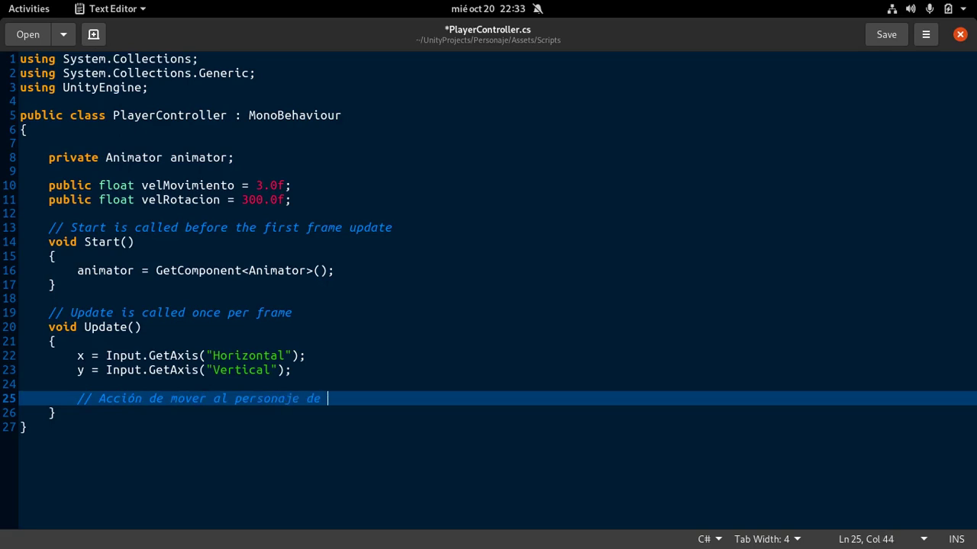
text(una coordenada d)
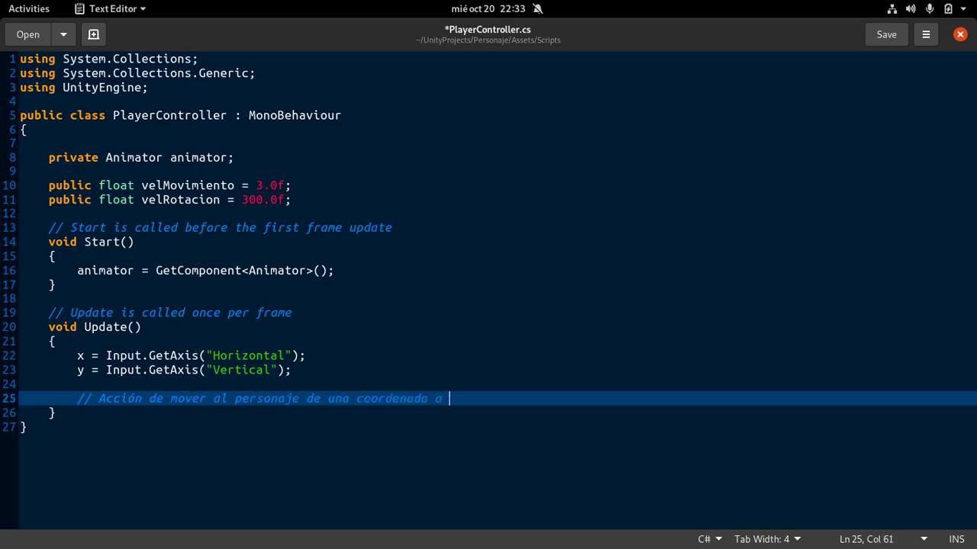
text( otra)
key(Return)
click(479, 398)
text(--> )
text(t)
key(BackSpace)
text(Translate)
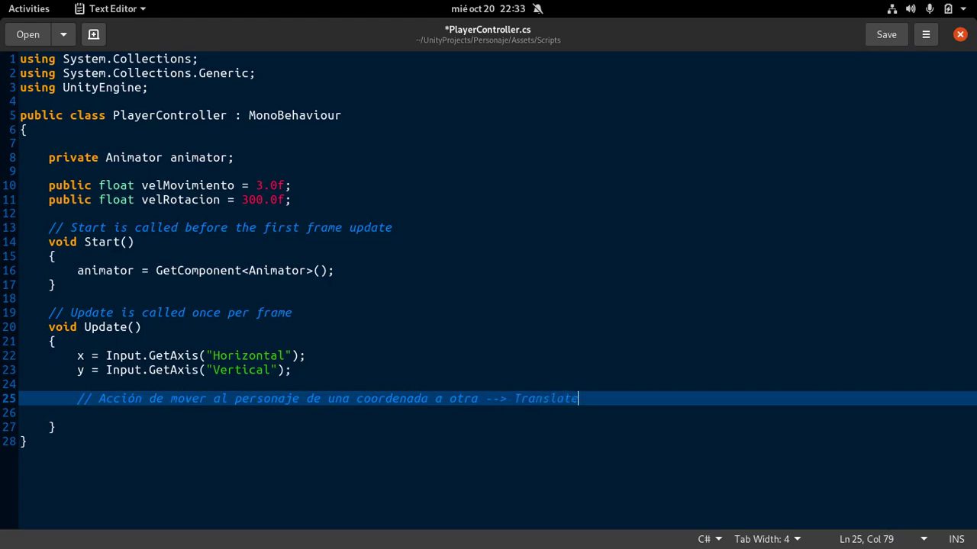
key(Return)
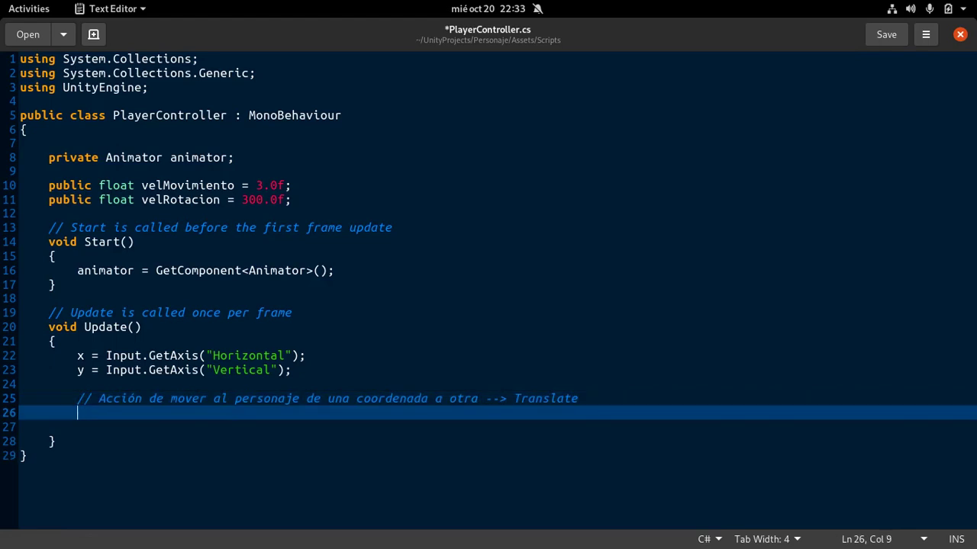
Step: Start a transform.Translate(); call on the line below the comment
text(transform)
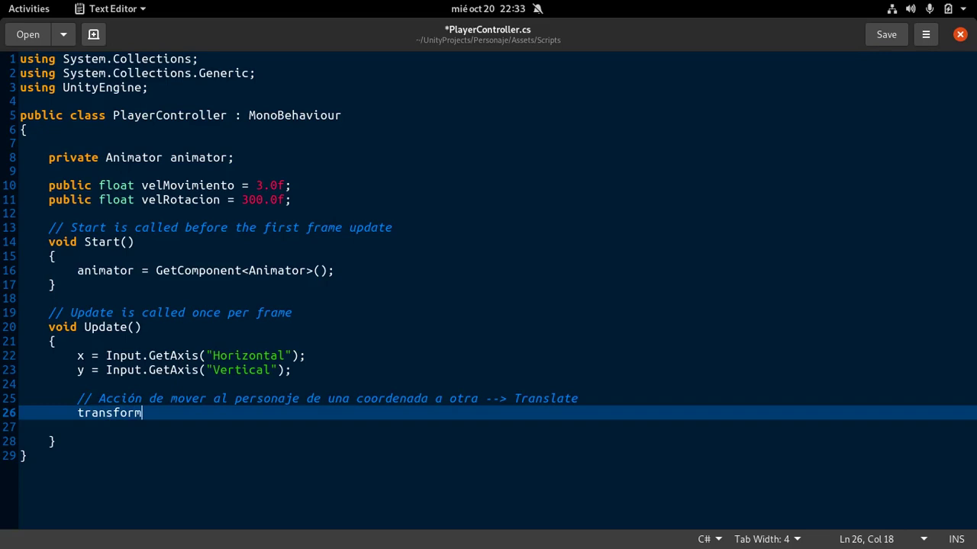
text(.Tel)
key(BackSpace)
key(BackSpace)
text(ranslate();)
key(BackSpace)
text(;)
key(Up)
key(Down)
key(Left)
key(Left)
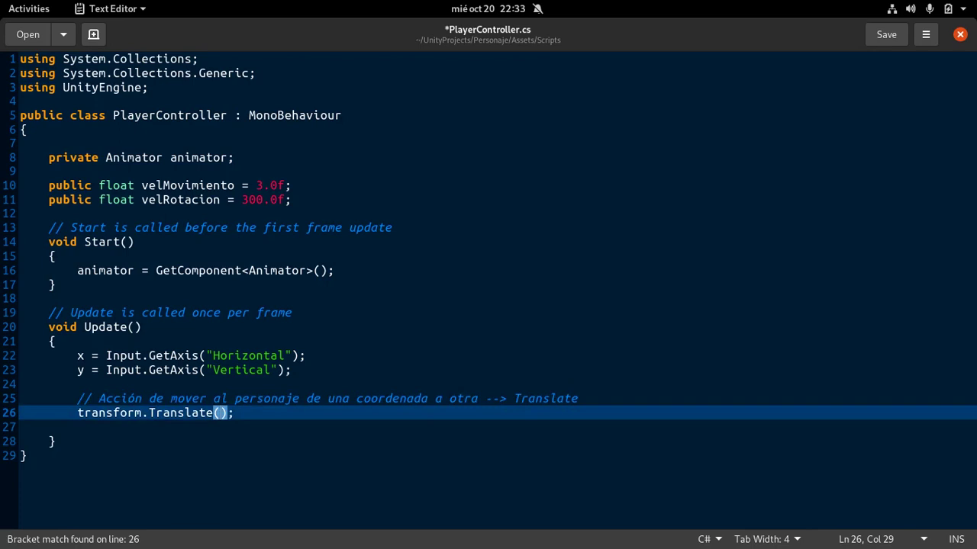
Step: Fill Translate's arguments with 0,0,0 and clear out the third argument
text(0,0,)
text(0)
click(228, 413)
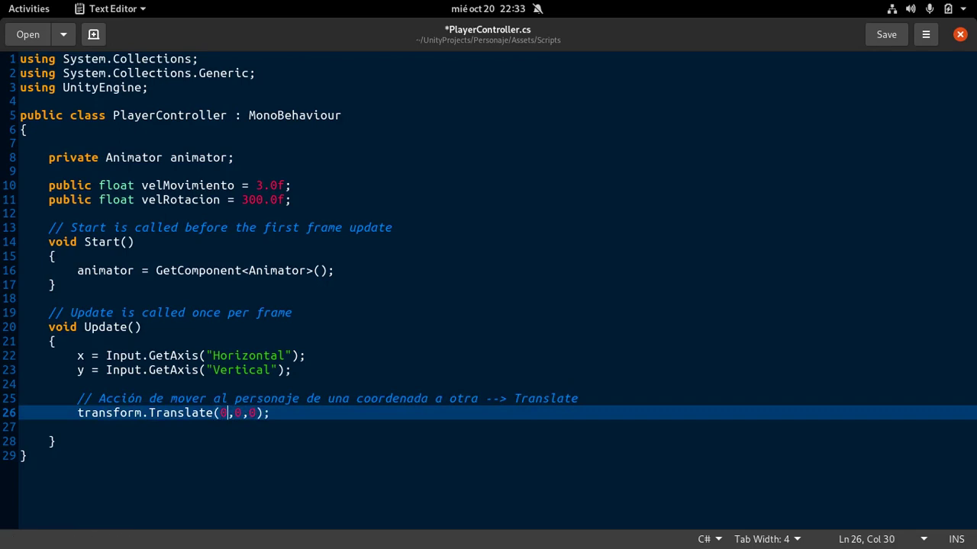
key(Up)
key(Down)
key(Left)
key(Left)
key(Right)
key(Right)
key(Right)
key(shift+Left)
key(Right)
key(Right)
Step: Make the third argument y * Time.DeltaTime * velMovimiento, checking the speed field declarations
key(Right)
key(shift+Left)
key(Left)
key(Left)
key(Right)
key(BackSpace)
text(y)
text(y)
key(Left)
key(Left)
key(Left)
key(Left)
key(Right)
key(Right)
key(Right)
key(Right)
text(* )
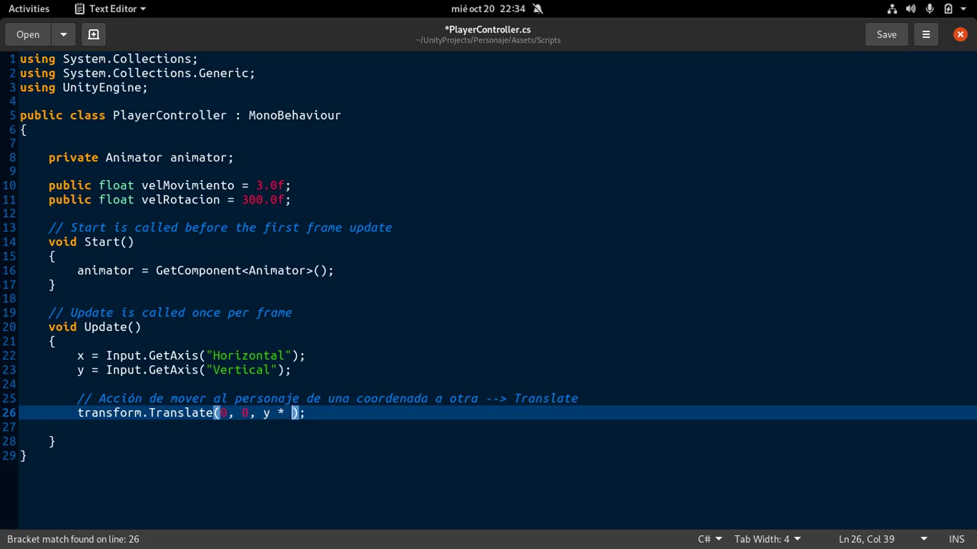
text(Time)
text(.)
text(time)
text(De)
key(BackSpace)
key(BackSpace)
key(BackSpace)
key(BackSpace)
key(BackSpace)
key(BackSpace)
text(DeltaTime.* )
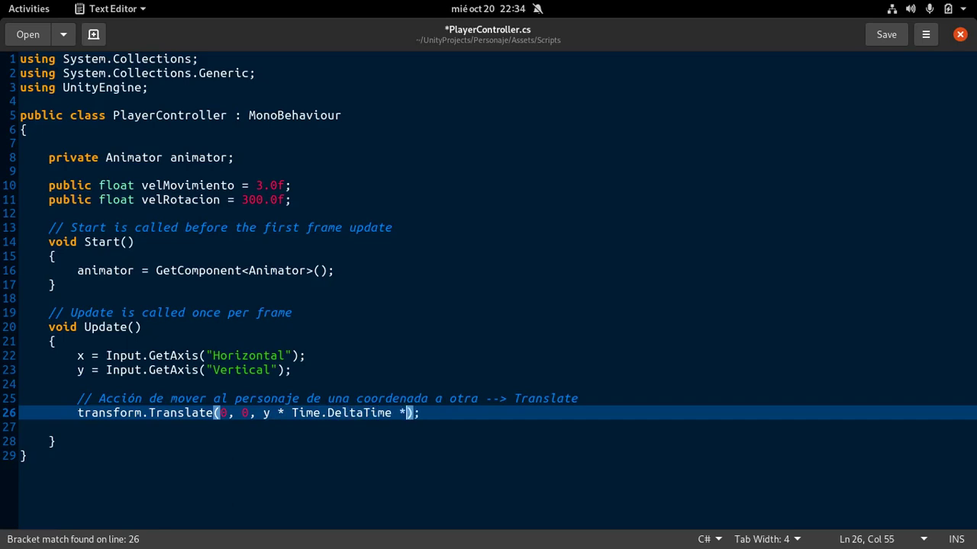
text(vel)
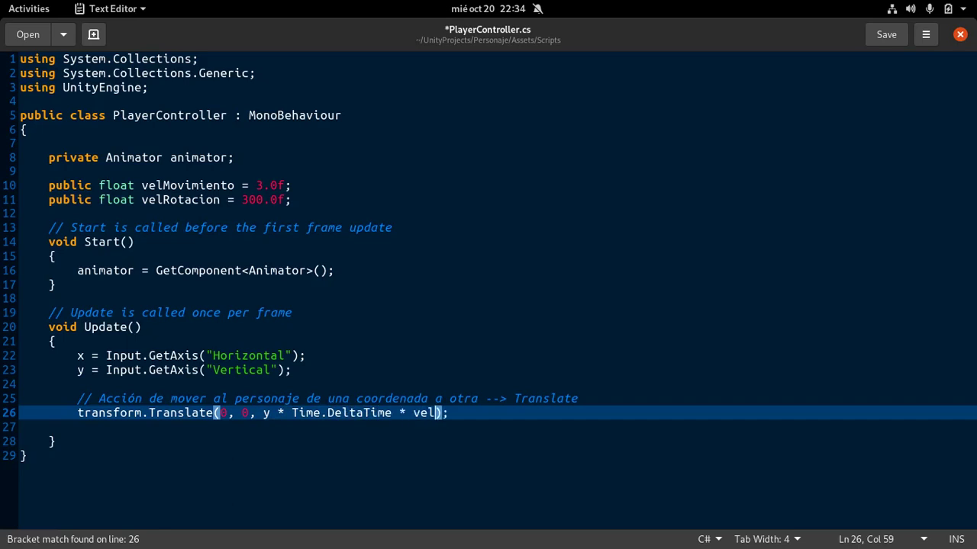
text(Movimiento)
key(Up)
key(Up)
key(Up)
key(Up)
key(Up)
key(Up)
key(Up)
key(Down)
key(End)
key(Down)
key(Down)
key(Down)
key(Down)
key(Up)
key(End)
key(Up)
key(Up)
key(Up)
key(Down)
key(Down)
key(Down)
key(Down)
key(Up)
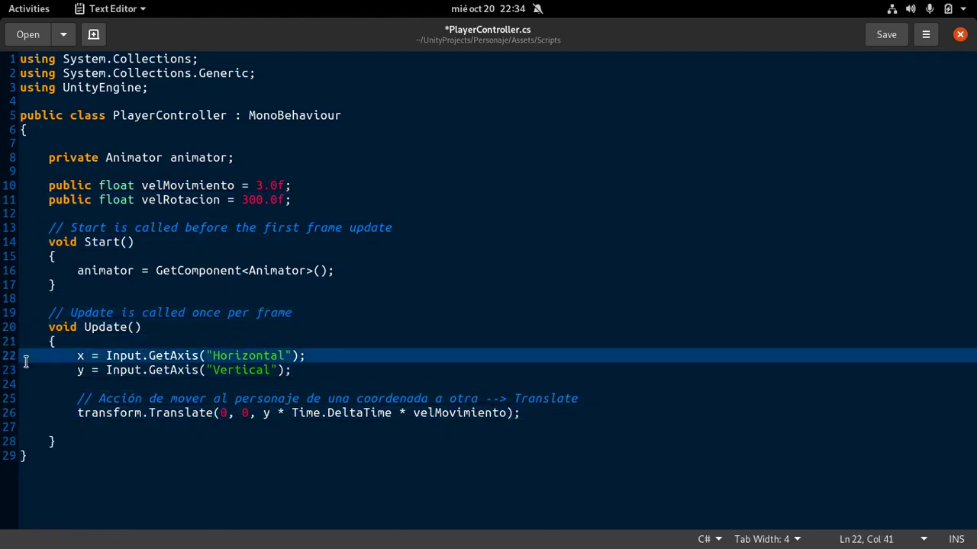
Step: Open a new line below the velRotacion speed declaration
drag(77, 355, 81, 368)
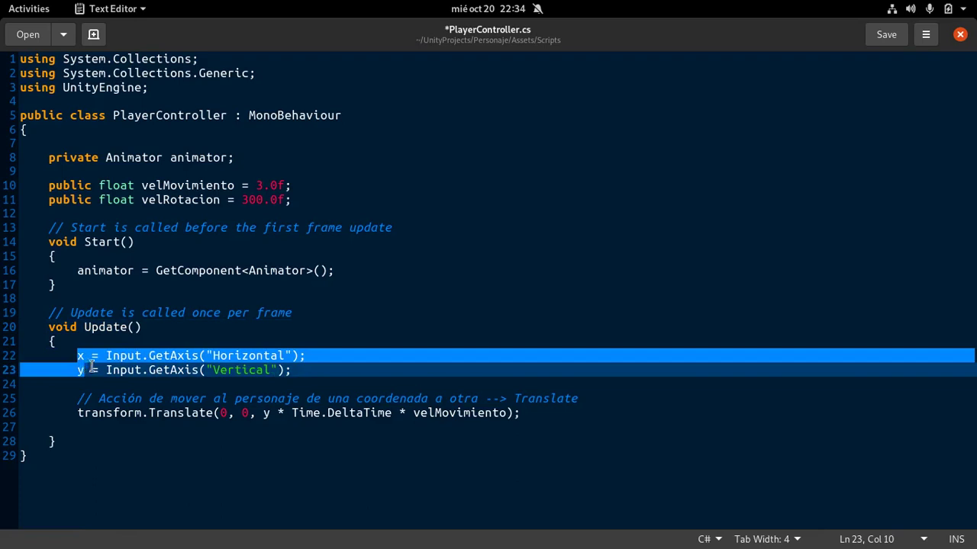
click(403, 328)
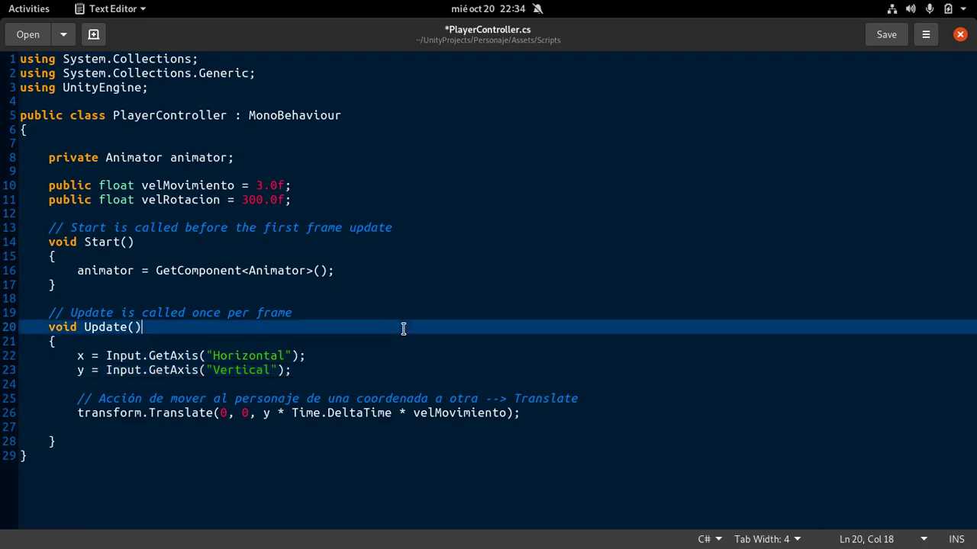
click(456, 357)
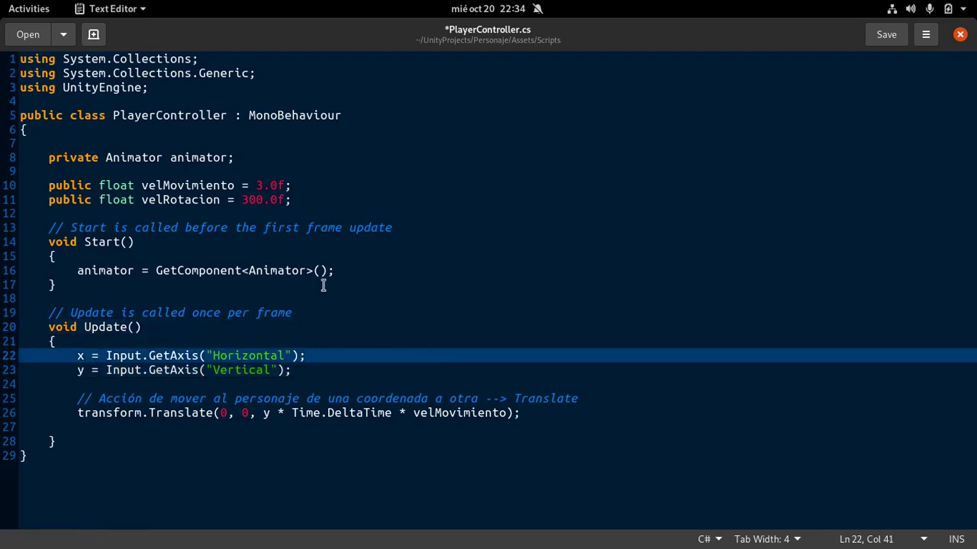
mouse_move(75, 357)
mouse_down()
mouse_move(92, 367)
mouse_move(83, 369)
mouse_up()
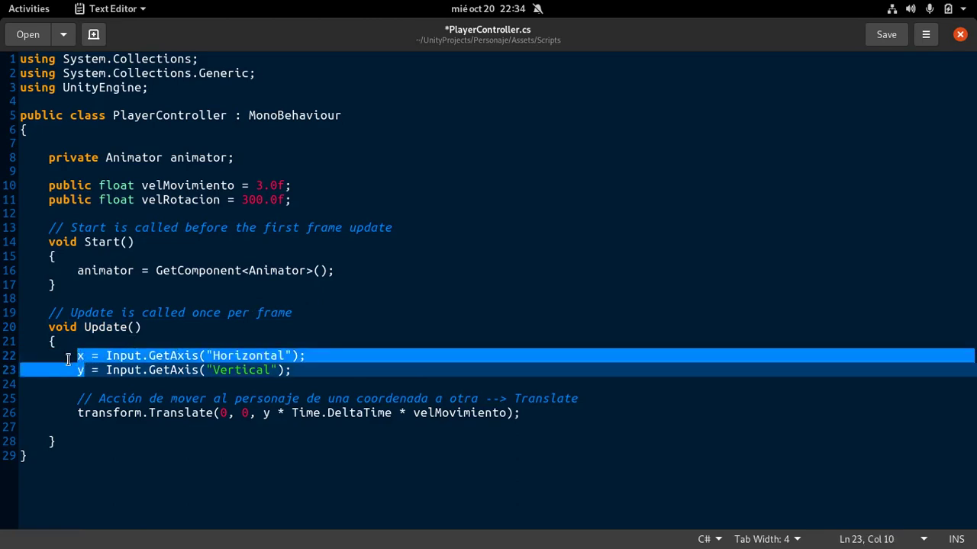
click(219, 315)
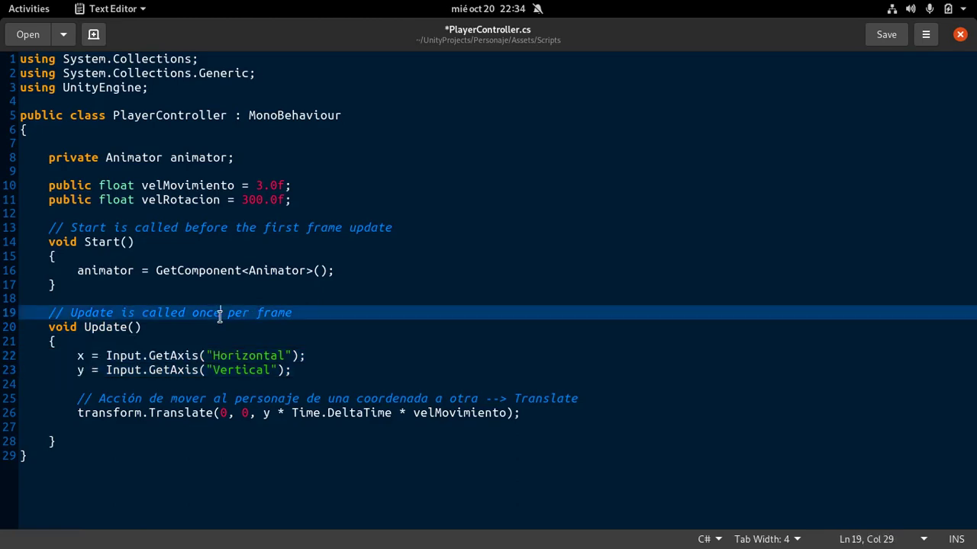
click(312, 201)
key(Return)
key(Return)
key(Up)
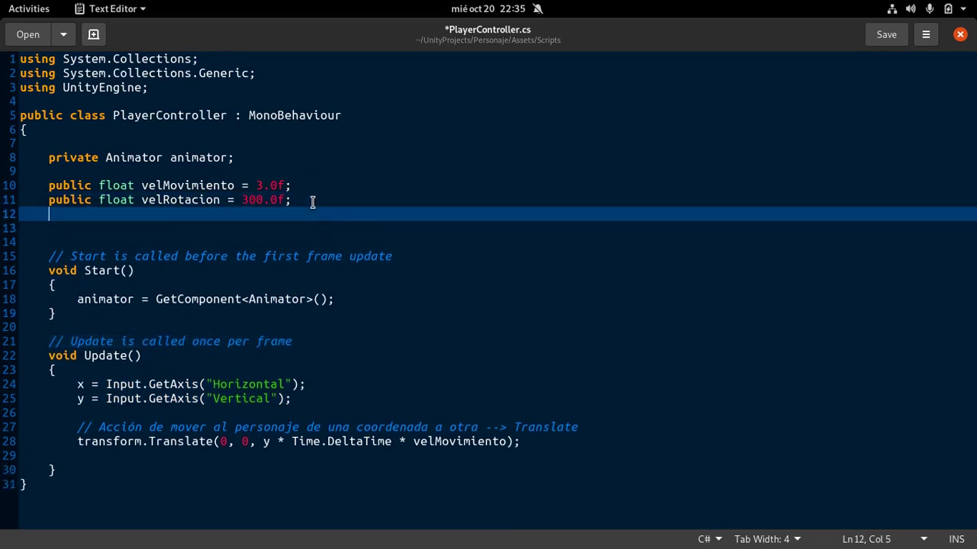
key(Delete)
Step: Declare 'public float x;' and 'public float y;' there and save the script
text(blic float )
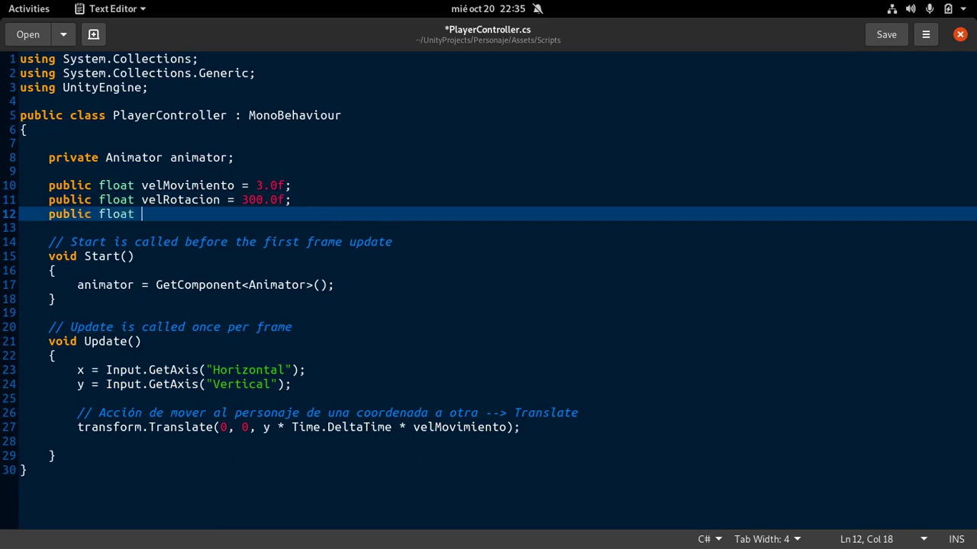
text(x;)
key(Return)
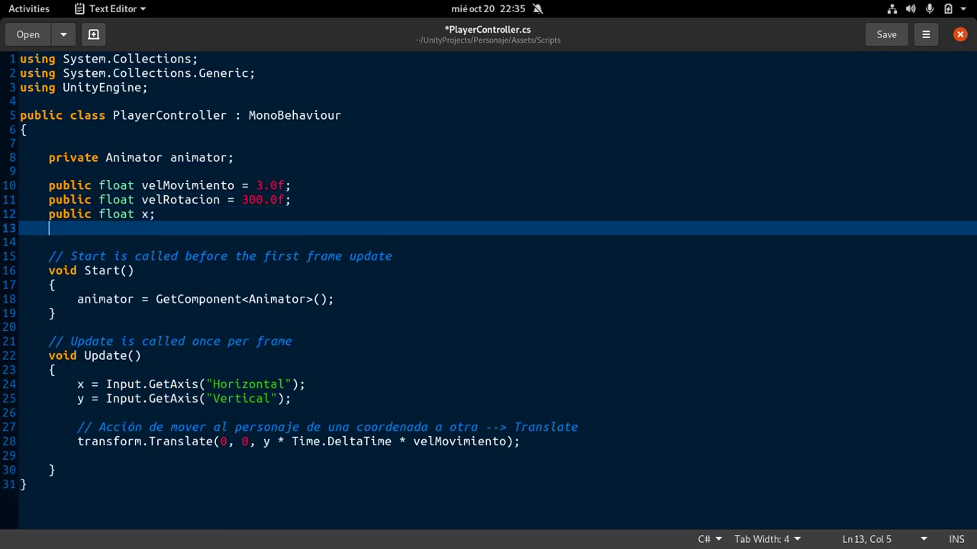
text(public float y;)
click(556, 395)
key(ctrl+s)
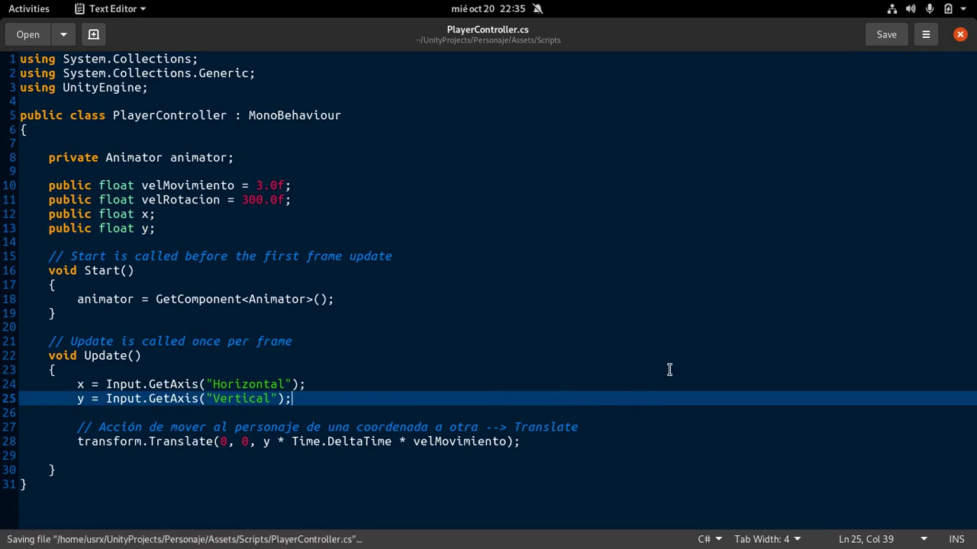
click(711, 250)
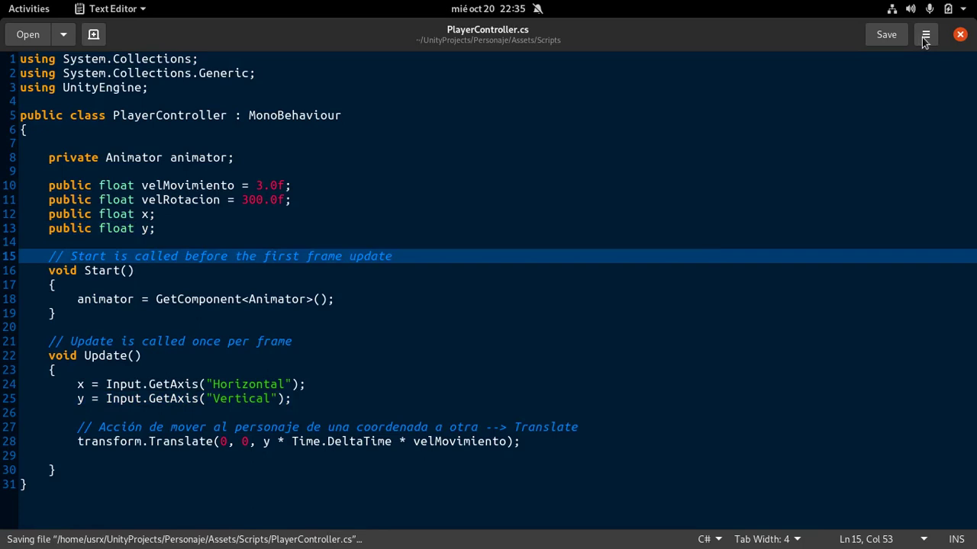
click(889, 36)
Step: Return to Unity and reopen PlayerController to fix the Time.DeltaTime compile error
click(960, 36)
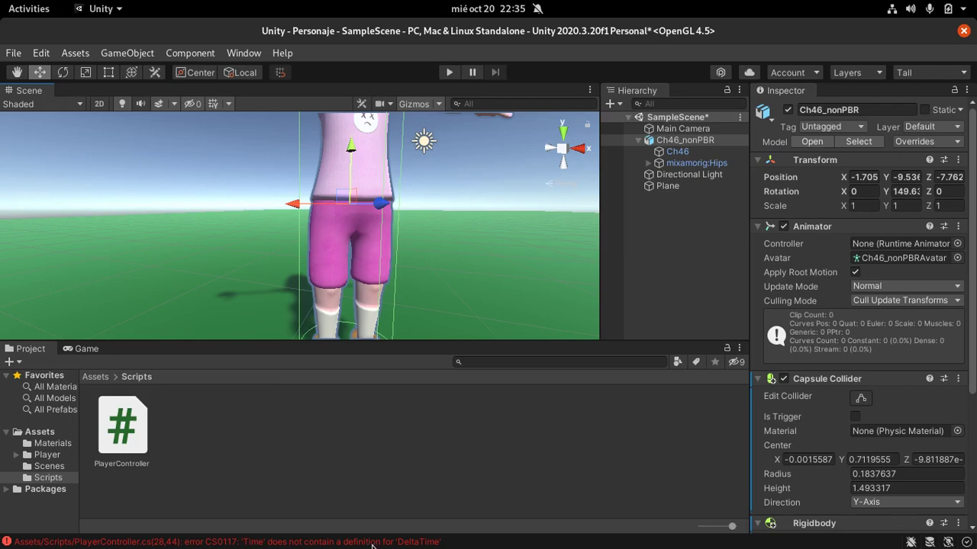
double_click(137, 424)
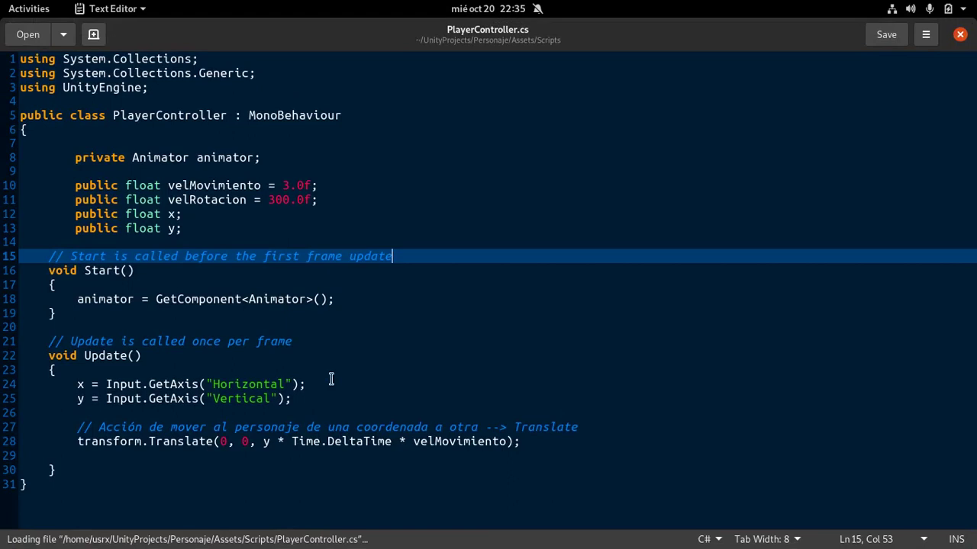
Step: Change Time.DeltaTime to Time.deltaTime on line 28, save, and close the editor
click(332, 382)
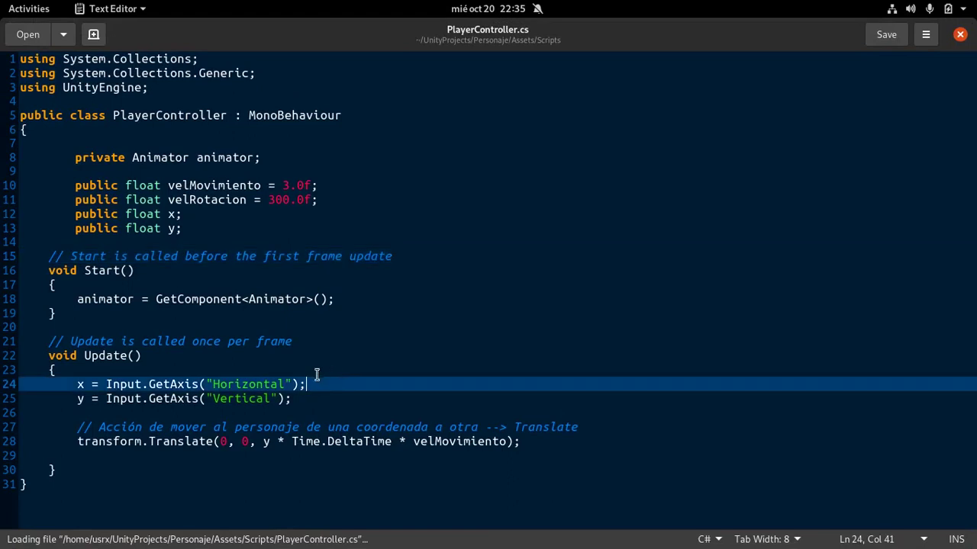
click(331, 441)
key(BackSpace)
text(d)
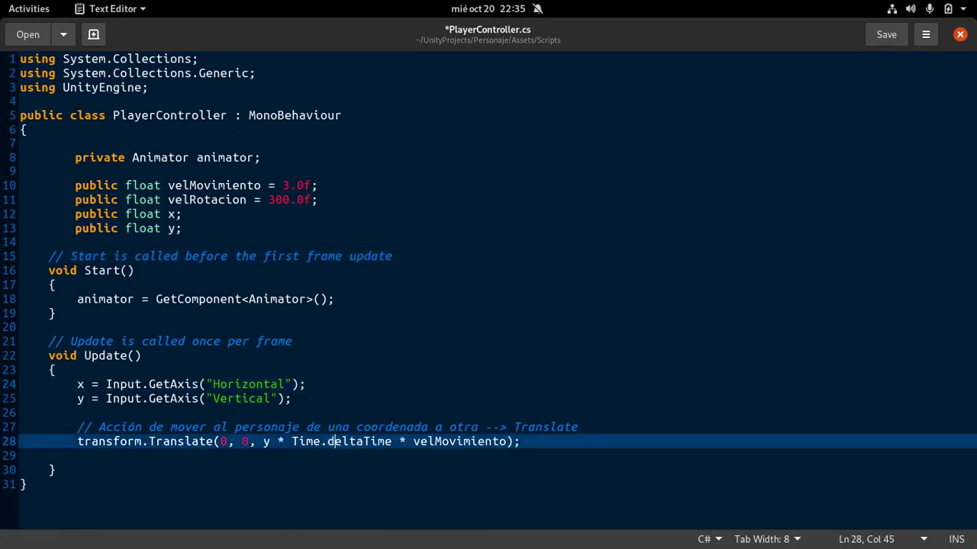
click(598, 306)
key(ctrl+s)
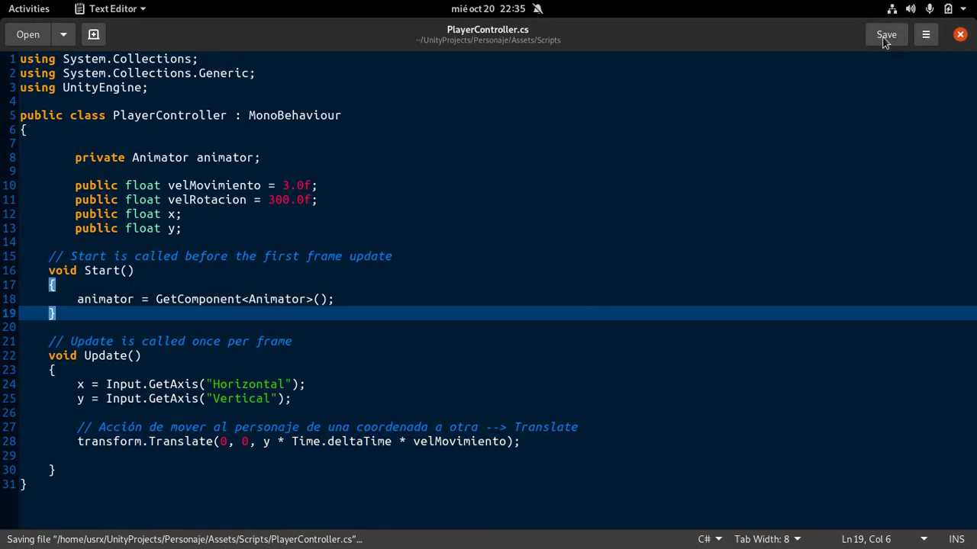
click(960, 35)
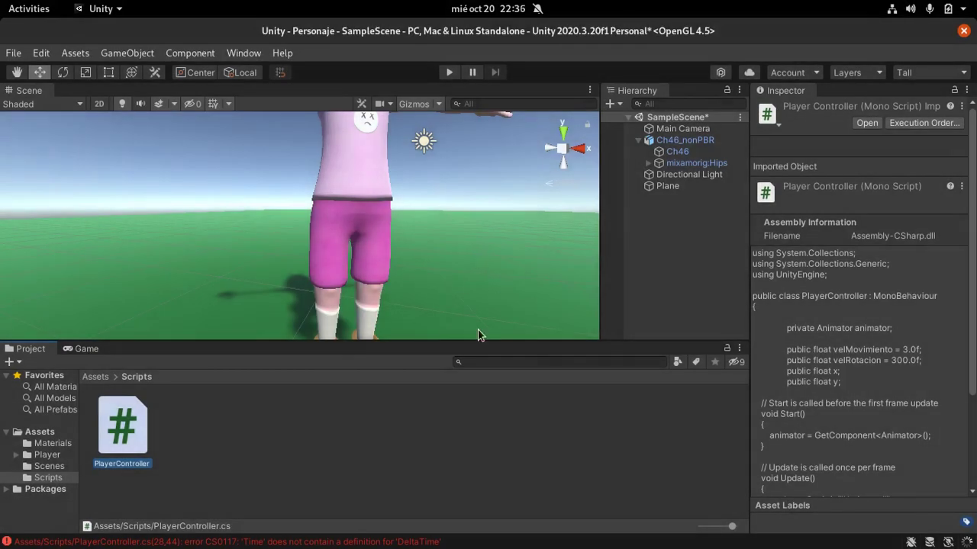
Step: Select Ch46_nonPBR in the Hierarchy to show its Transform, Animator, Capsule Collider and Rigidbody
scroll(483, 227, down, 5)
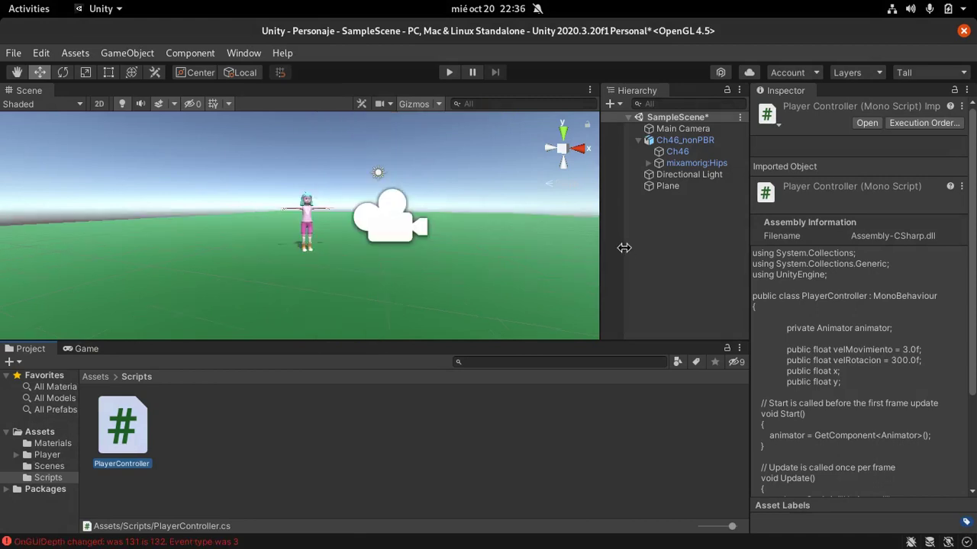
scroll(275, 204, up, 1)
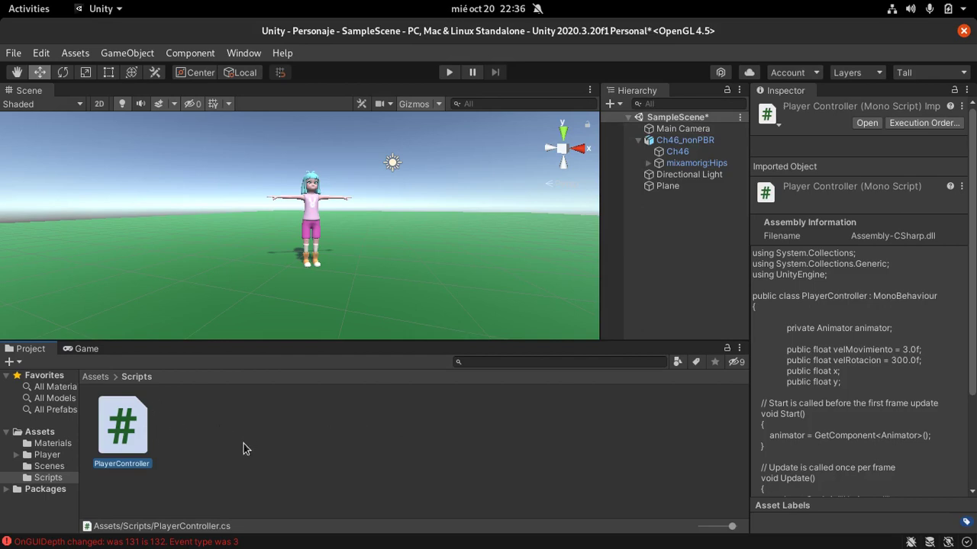
click(674, 142)
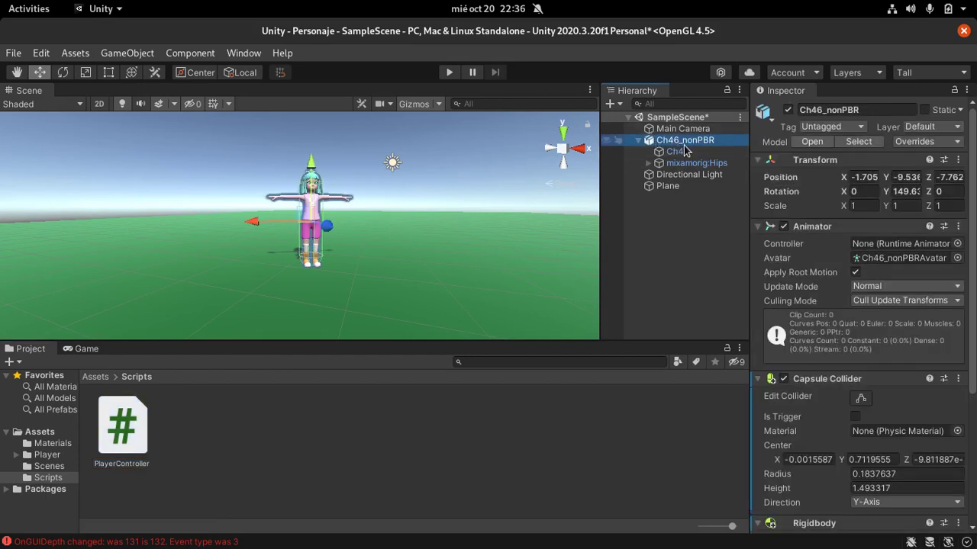
Step: Drag PlayerController onto Ch46_nonPBR, check Vel Movimiento 3 and Vel Rotacion 300, then reopen the script
click(127, 422)
drag(128, 427, 910, 244)
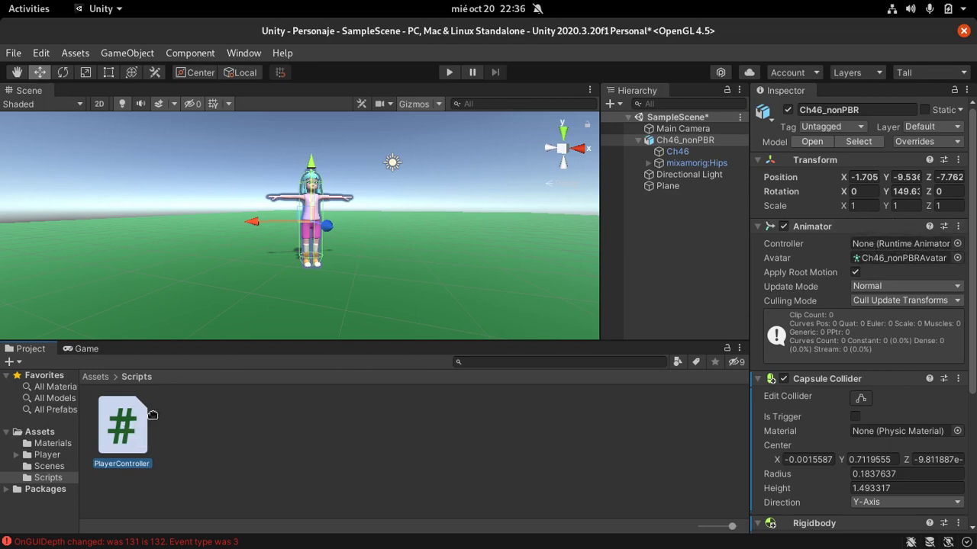
drag(152, 414, 691, 142)
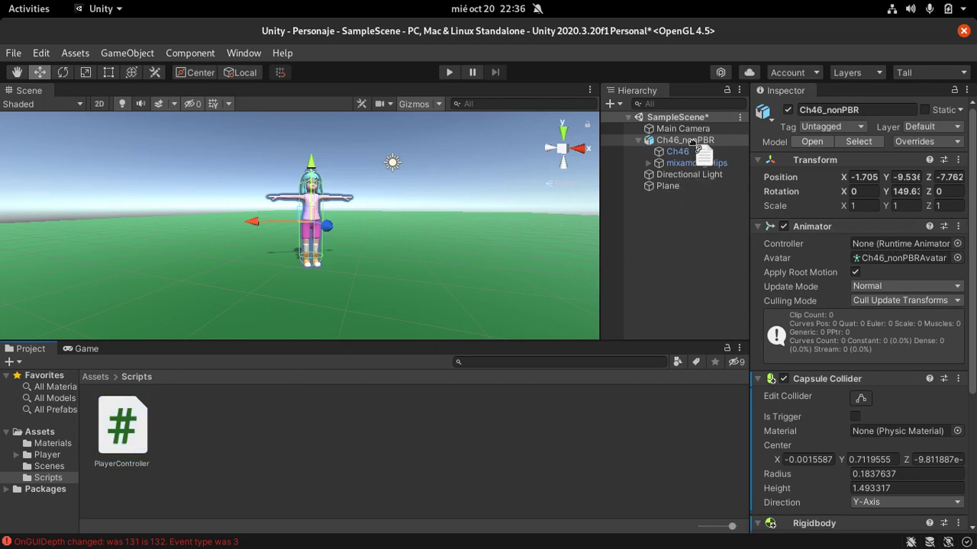
drag(692, 142, 685, 143)
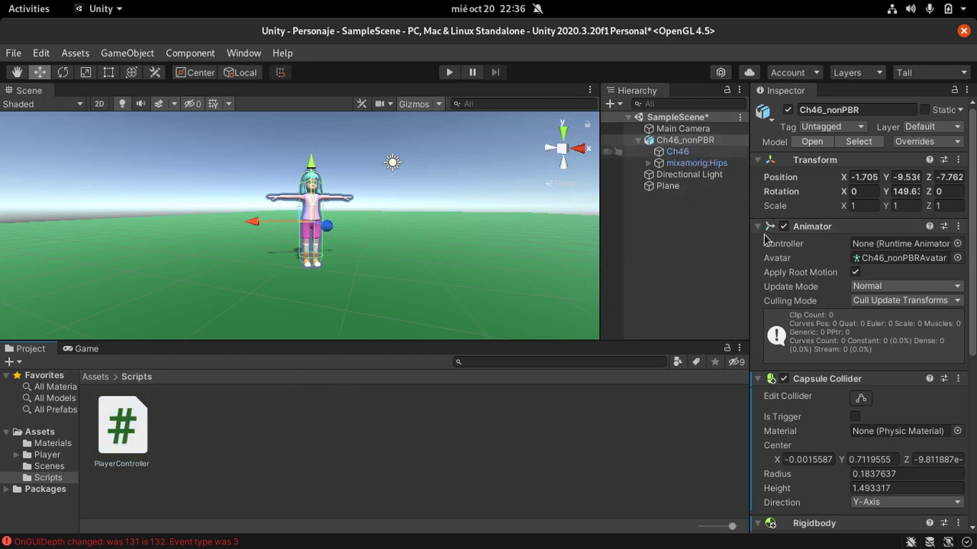
scroll(839, 305, down, 4)
scroll(840, 321, down, 4)
scroll(846, 351, down, 1)
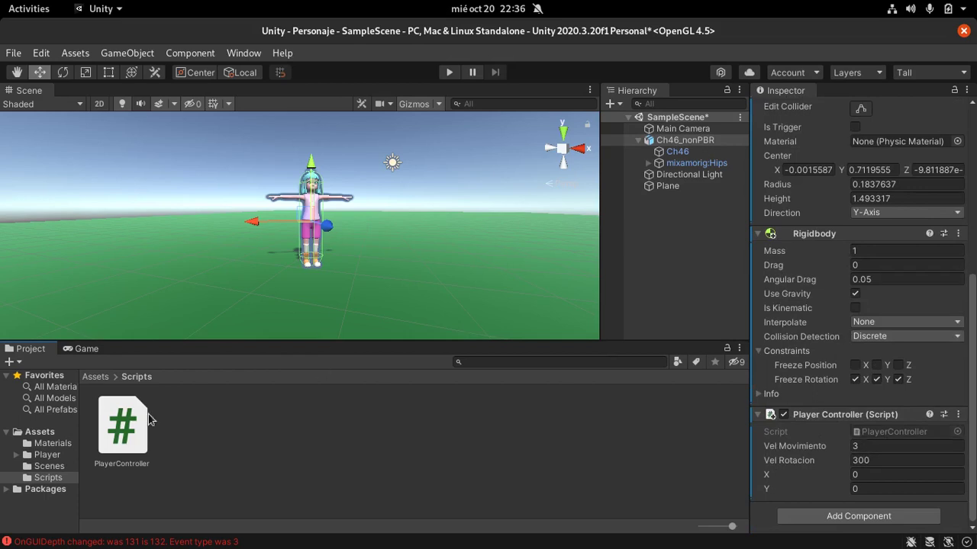
double_click(122, 424)
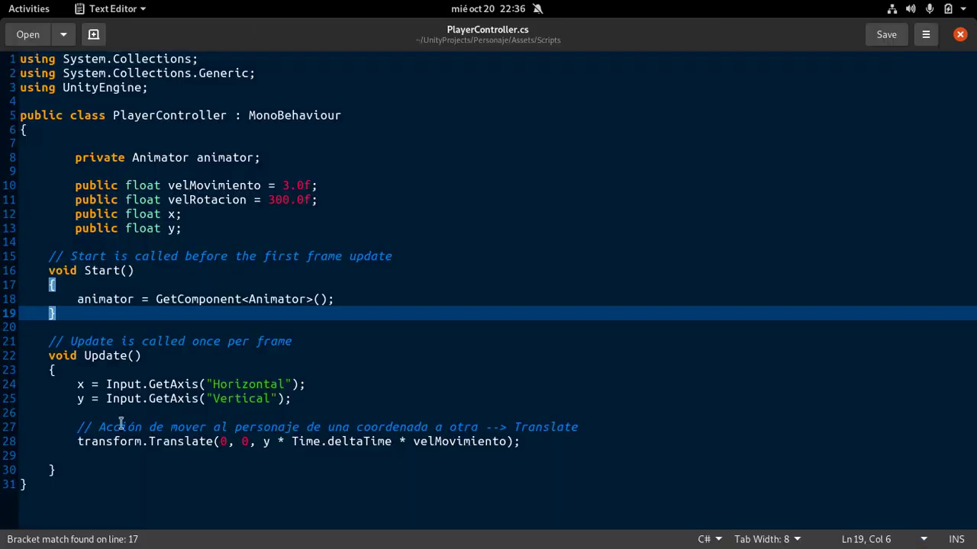
Step: Check Ch46_nonPBR's Player Controller shows speeds 3 and 300, then close the script editor
drag(650, 31, 492, 102)
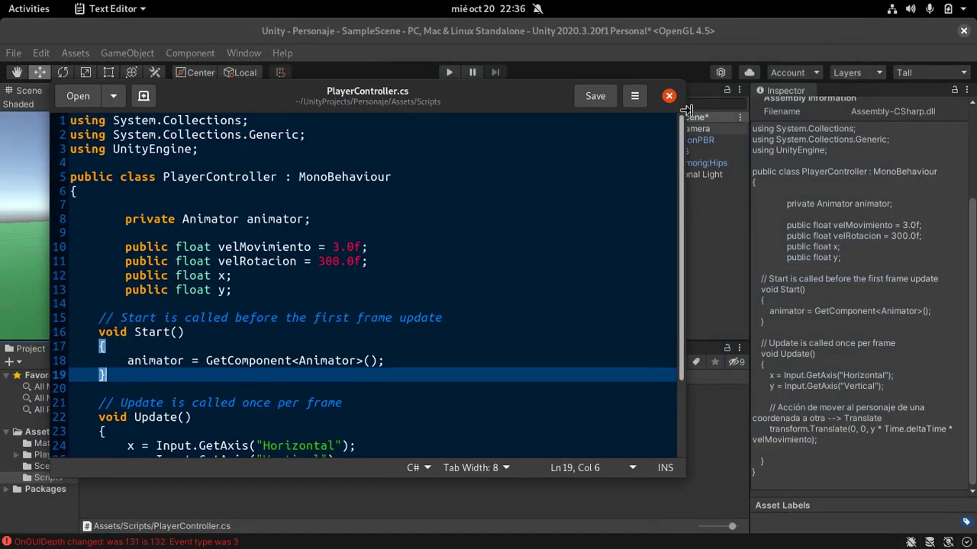
mouse_move(492, 101)
mouse_down()
mouse_move(975, 163)
mouse_move(463, 206)
mouse_move(540, 151)
mouse_up()
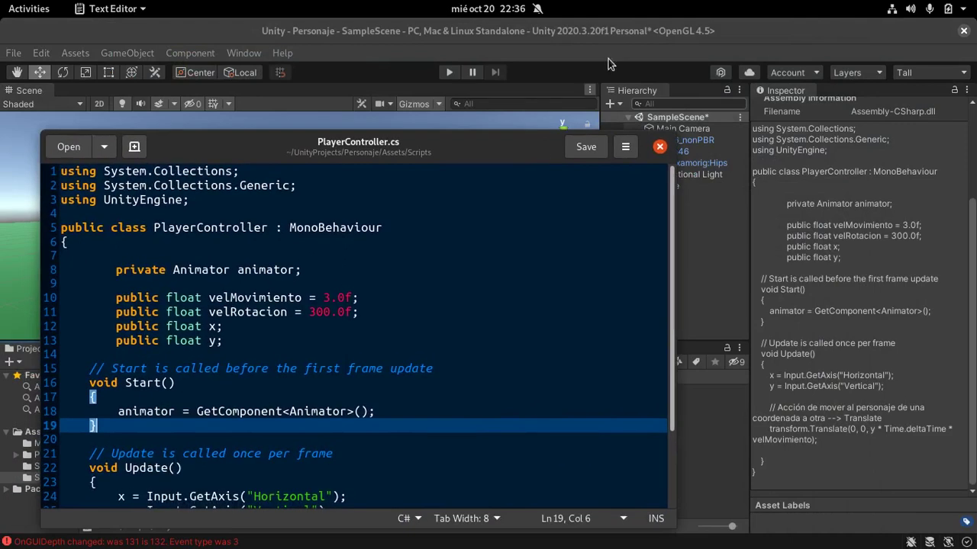
click(662, 29)
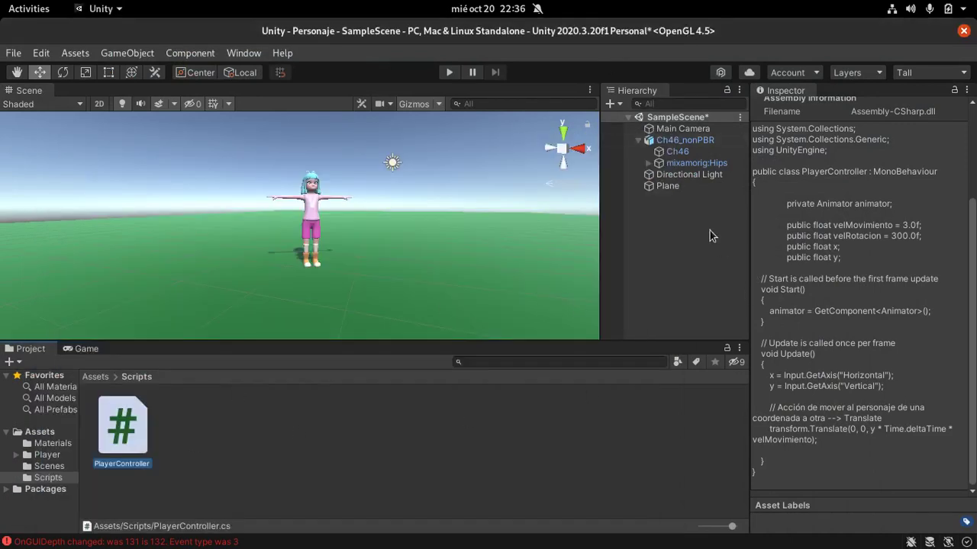
click(684, 140)
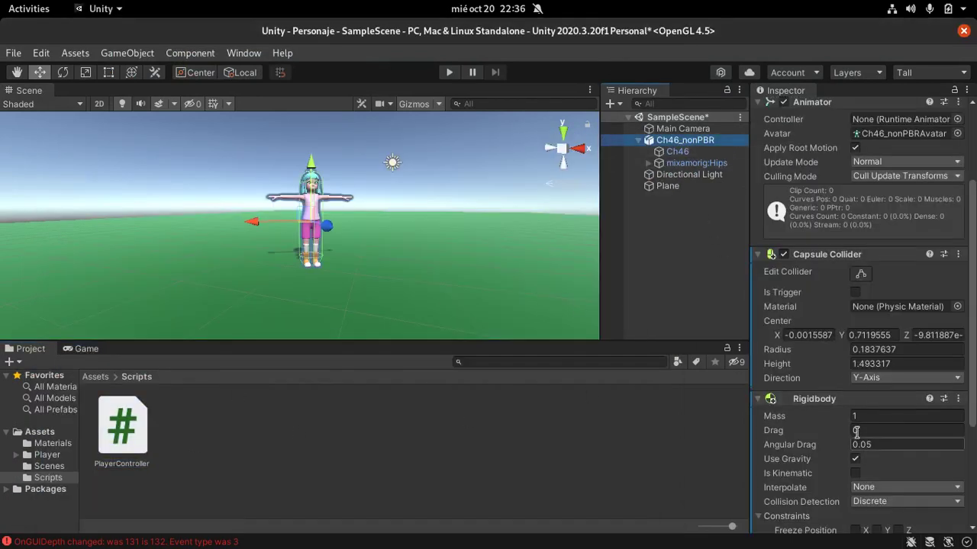
key(super)
click(234, 266)
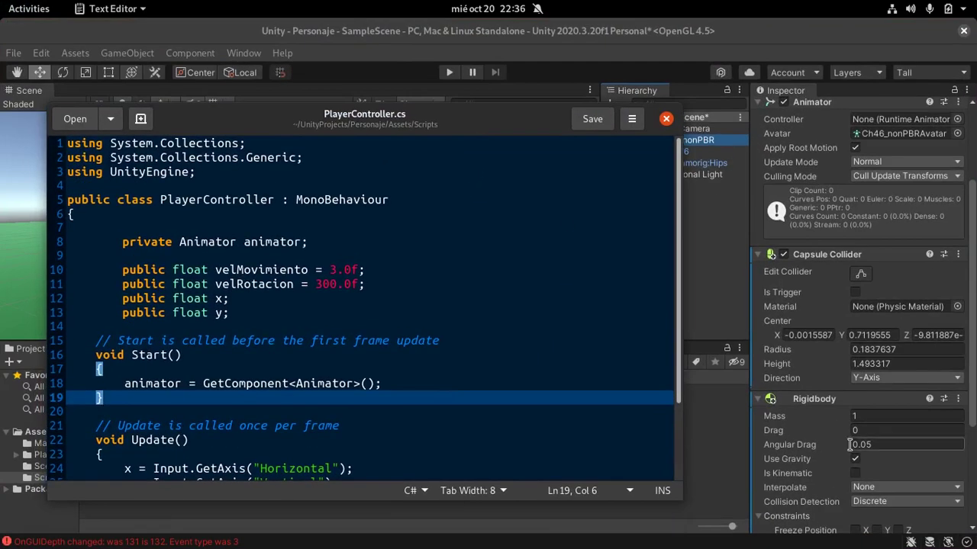
scroll(849, 444, down, 5)
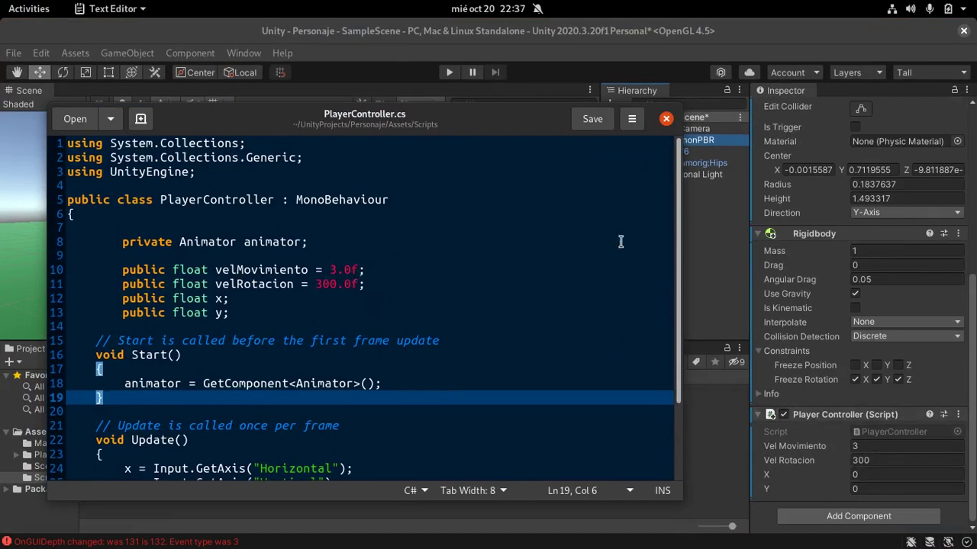
click(666, 118)
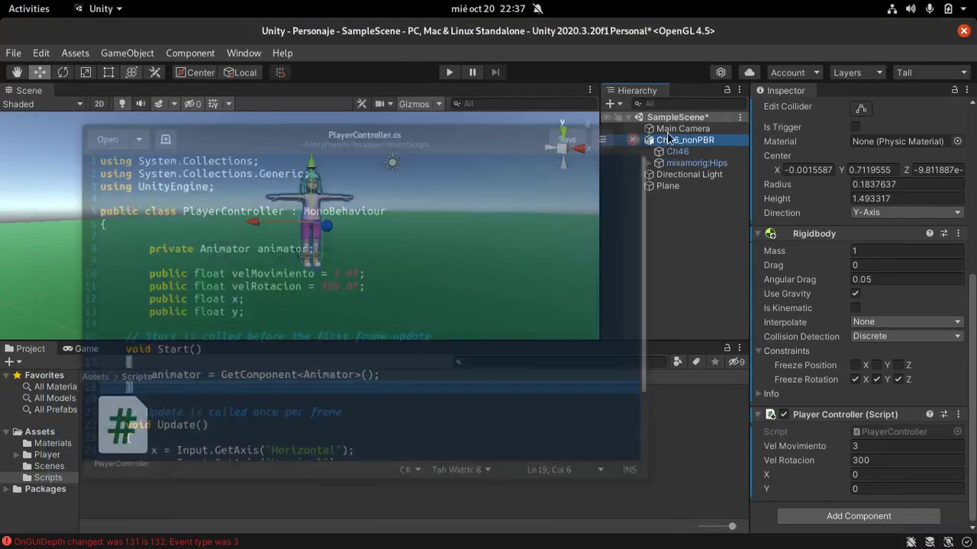
click(449, 74)
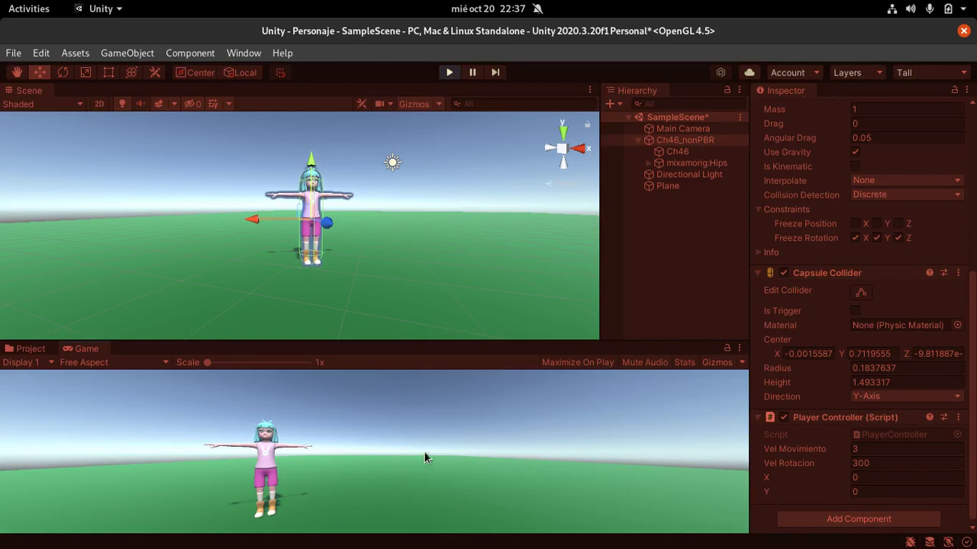
key(w)
key(s)
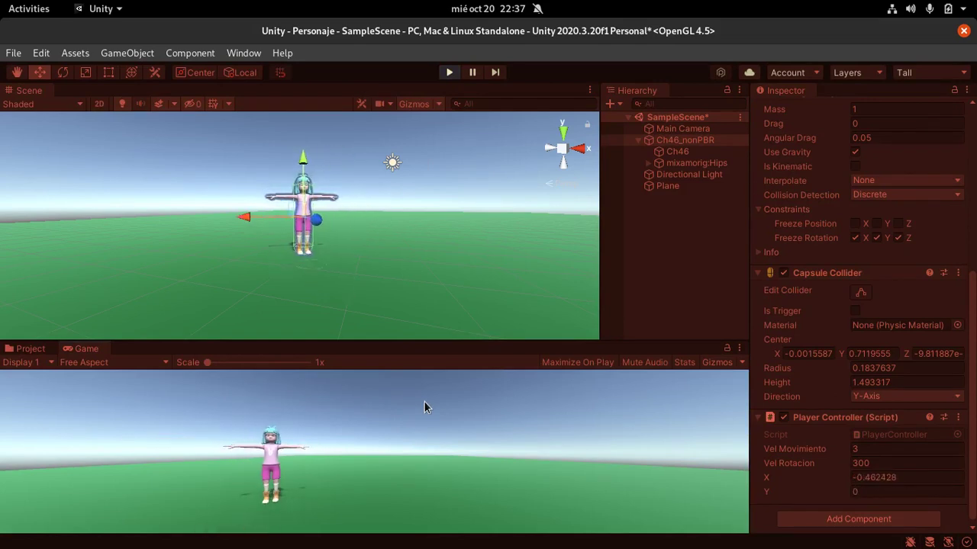
key(w)
key(w)
key(s)
key(w)
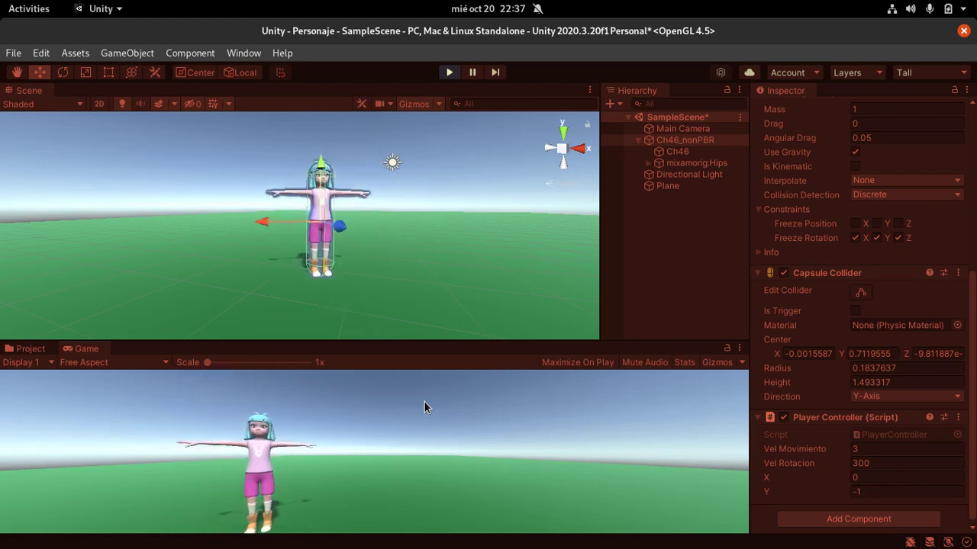
key(w)
key(s)
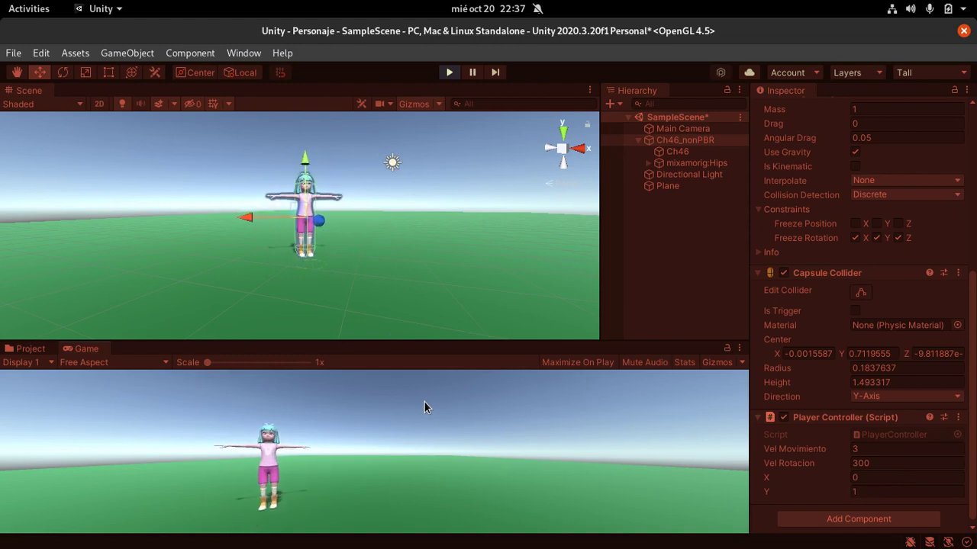
key(w)
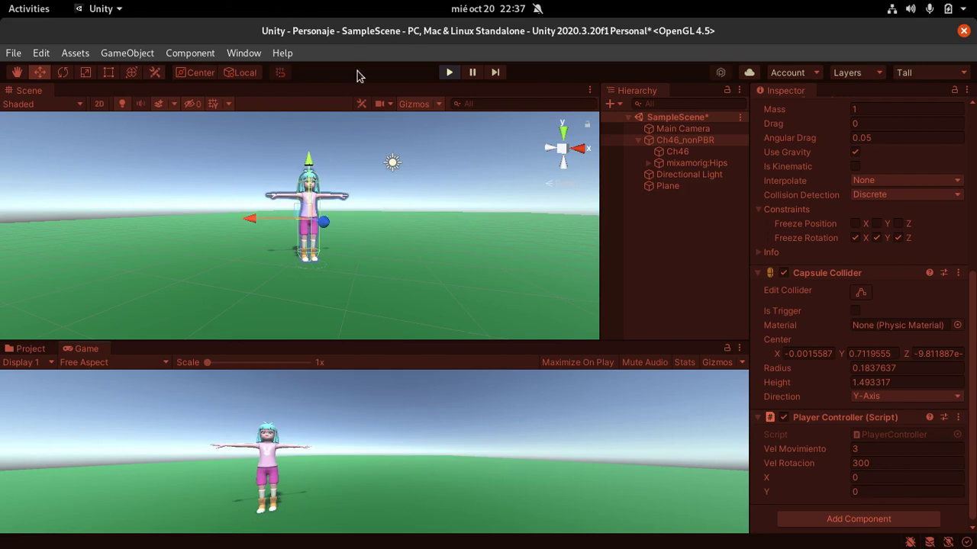
click(450, 73)
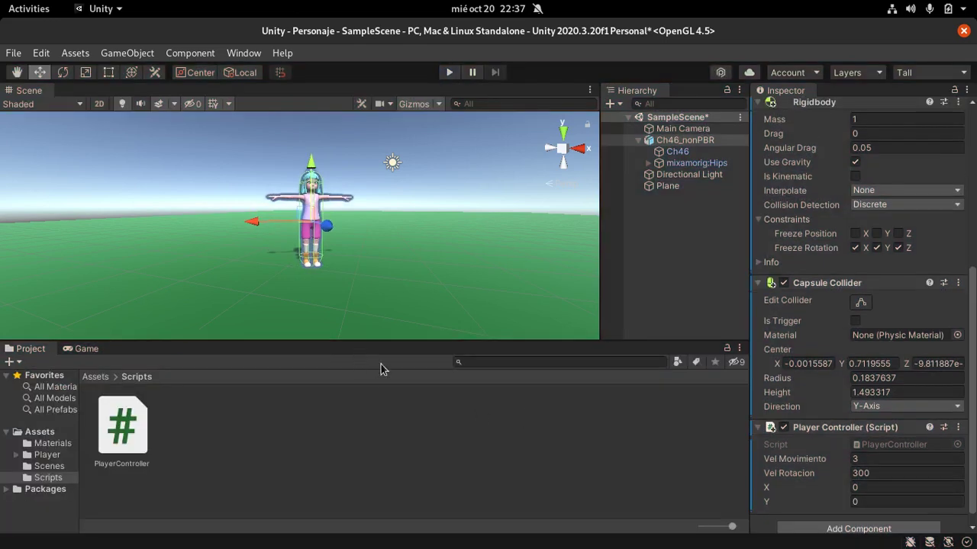
Step: Add the comment '// Acción para rotar al personaje --> Rotate' below the Translate line
click(122, 427)
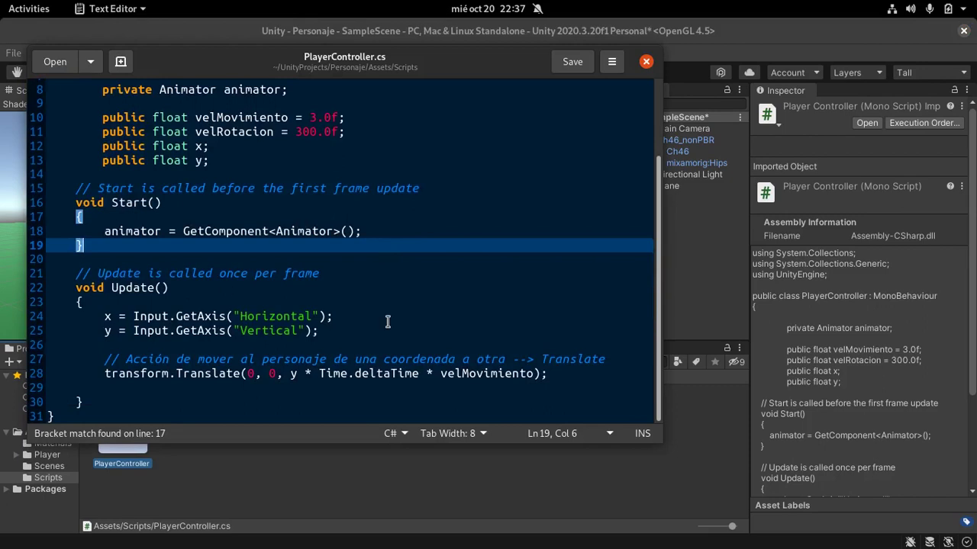
click(574, 374)
key(Return)
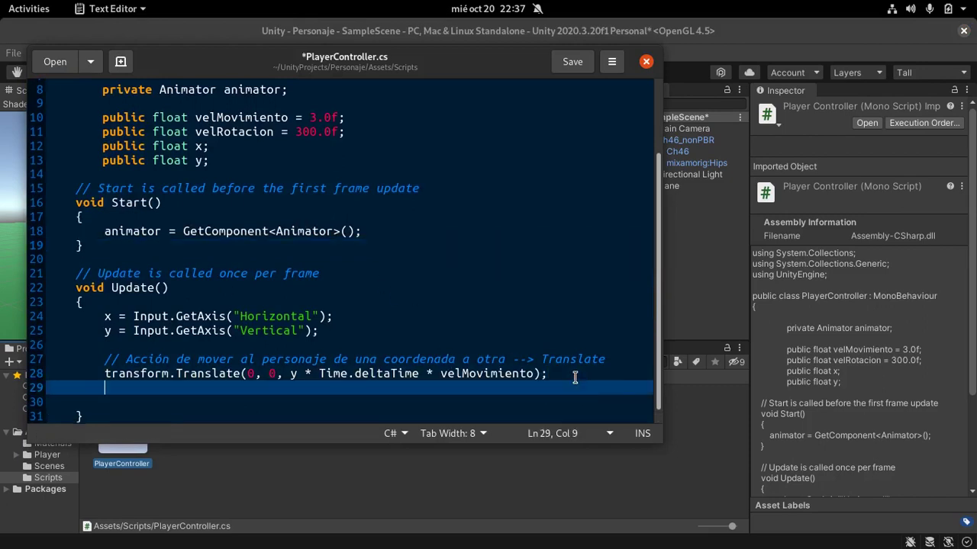
text(//)
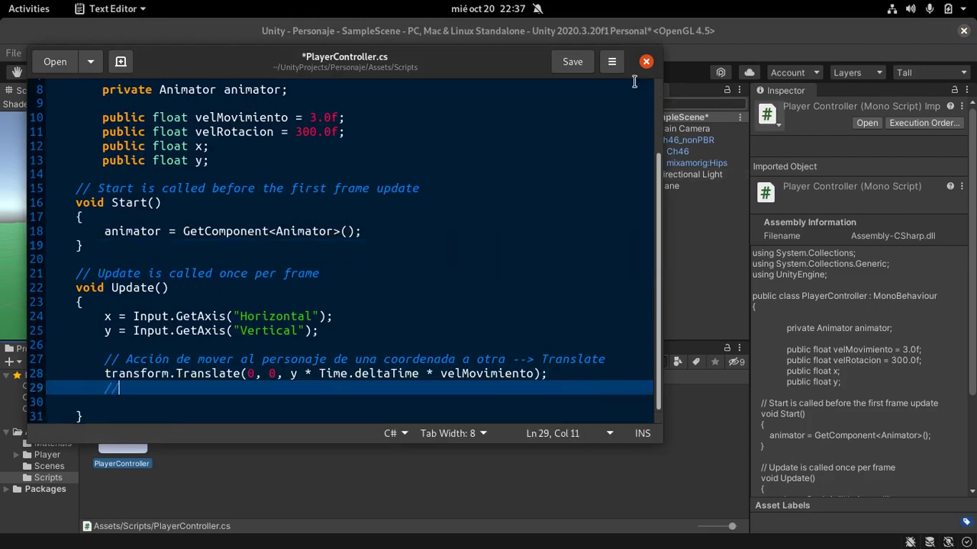
double_click(526, 57)
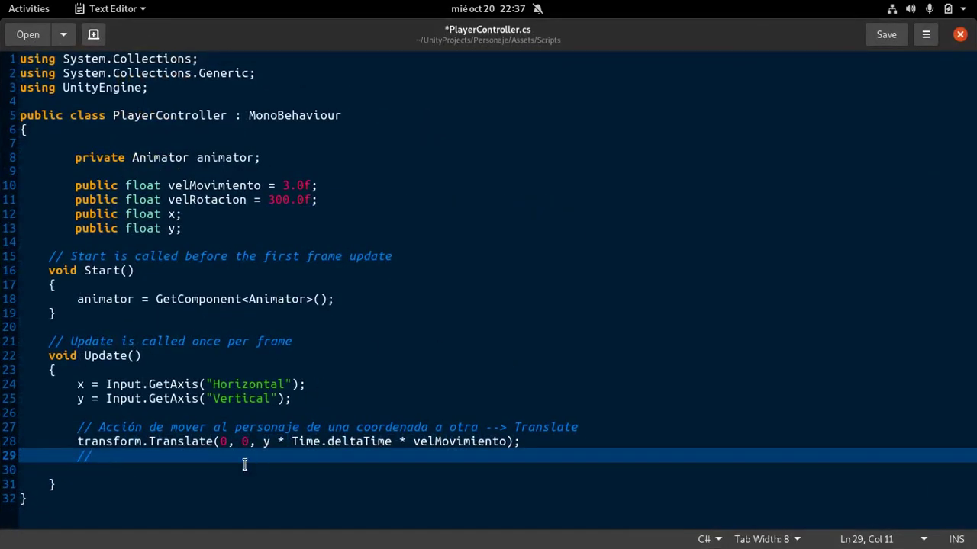
text( Acció)
text(n para rotar al personaje)
key(BackSpace)
text(e --> )
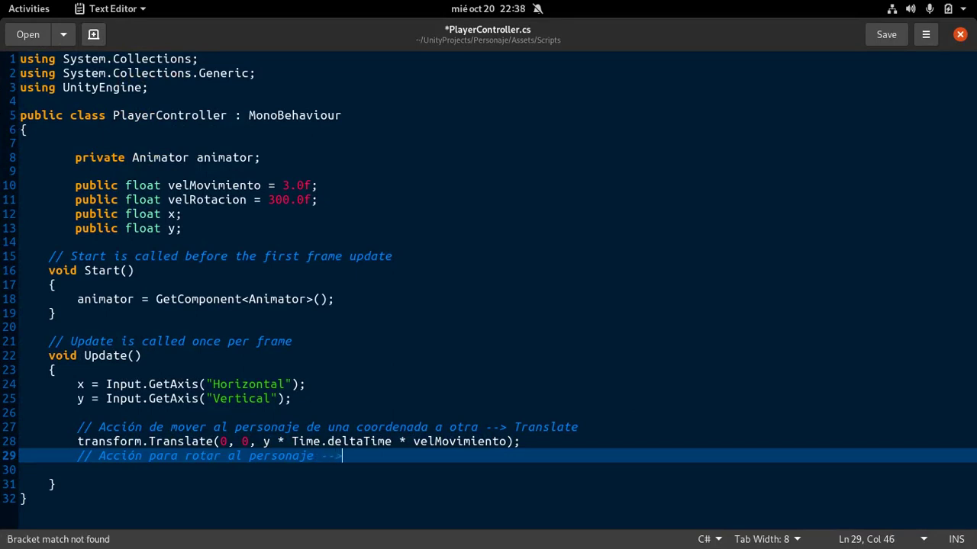
text(Rotate)
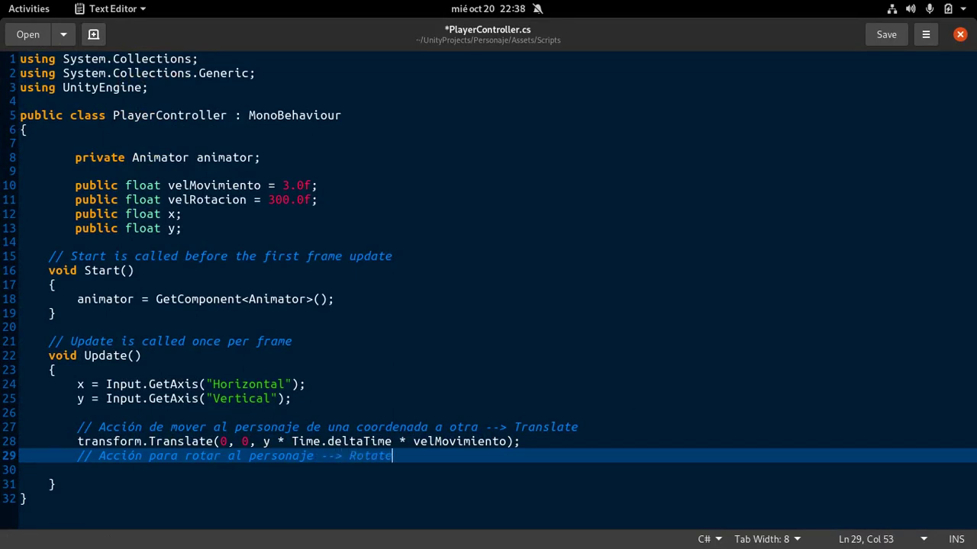
key(Return)
Step: Write transform.Rotate(0, 0, 0); on the new line under the comment
text(trans)
text(form)
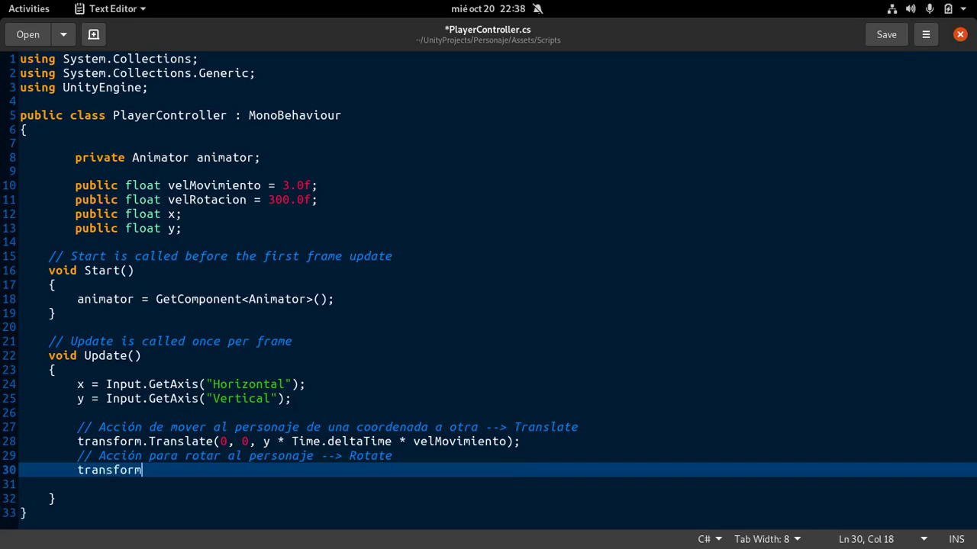
text(Rotat)
text(())
text(000)
key(Left)
key(Left)
text(,)
key(Right)
text(,)
key(Right)
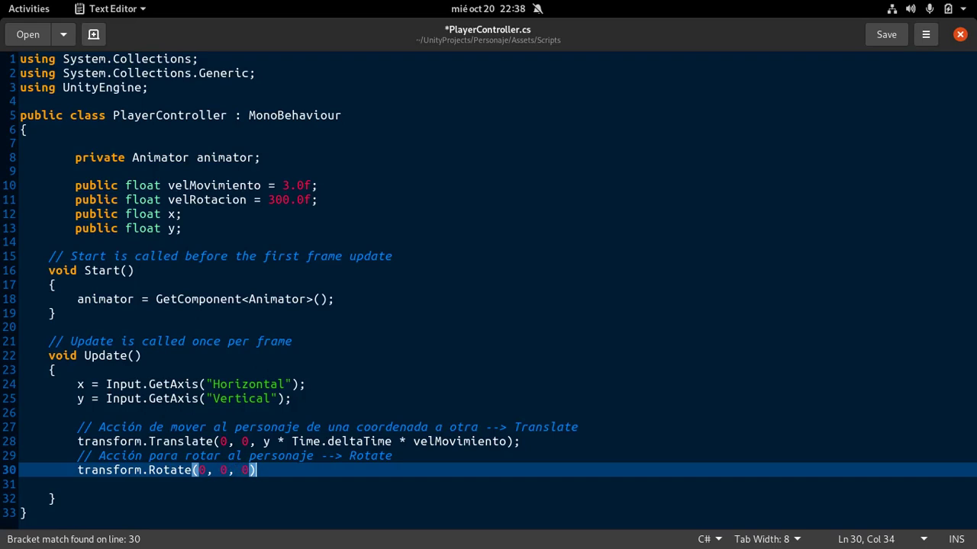
text(;)
key(Left)
key(Left)
Step: Replace the middle Rotate argument with x * Time.deltaTime * velRotacion and save
key(Up)
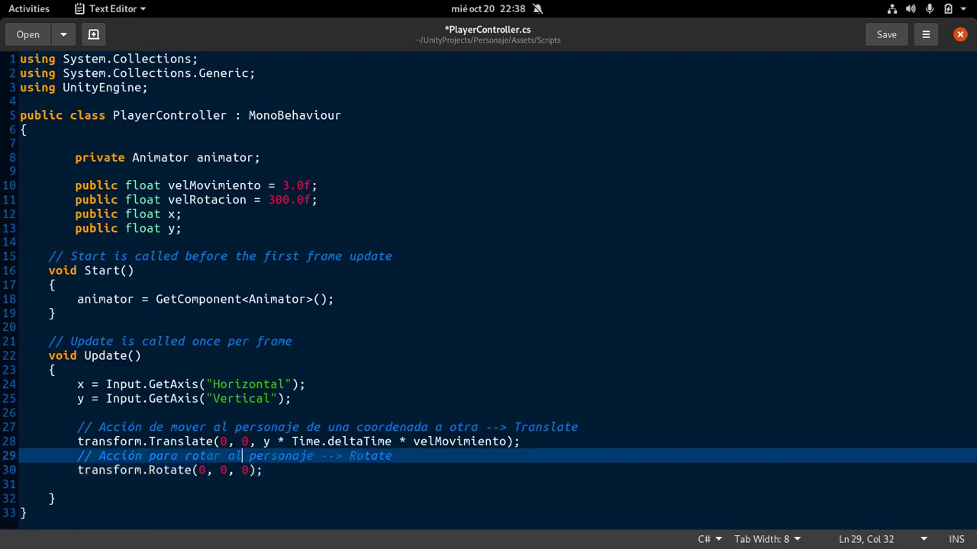
key(Up)
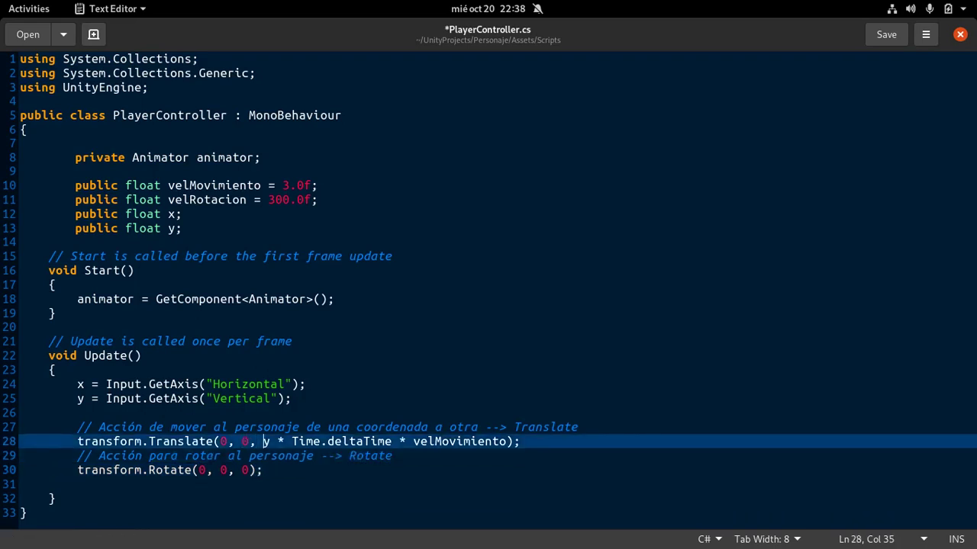
key(Down)
key(Up)
key(Down)
key(Down)
key(Left)
key(Left)
key(Left)
key(Left)
key(BackSpace)
text(x * Time.deltaTime)
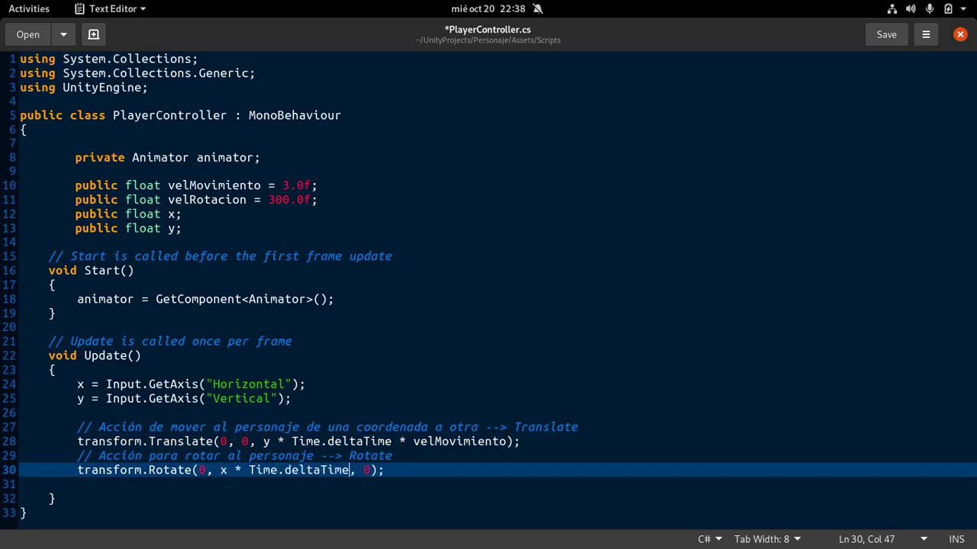
text( * vel)
text(Rotacion)
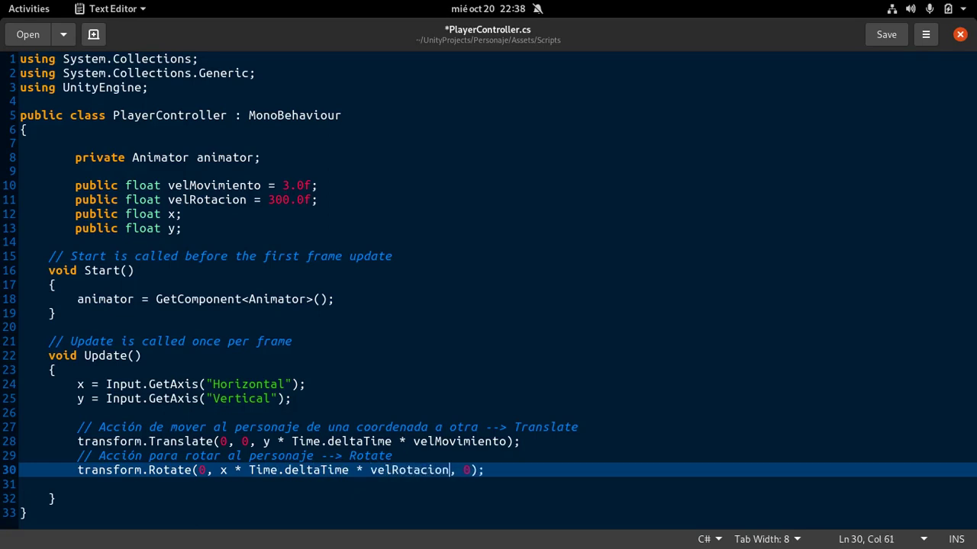
key(ctrl+s)
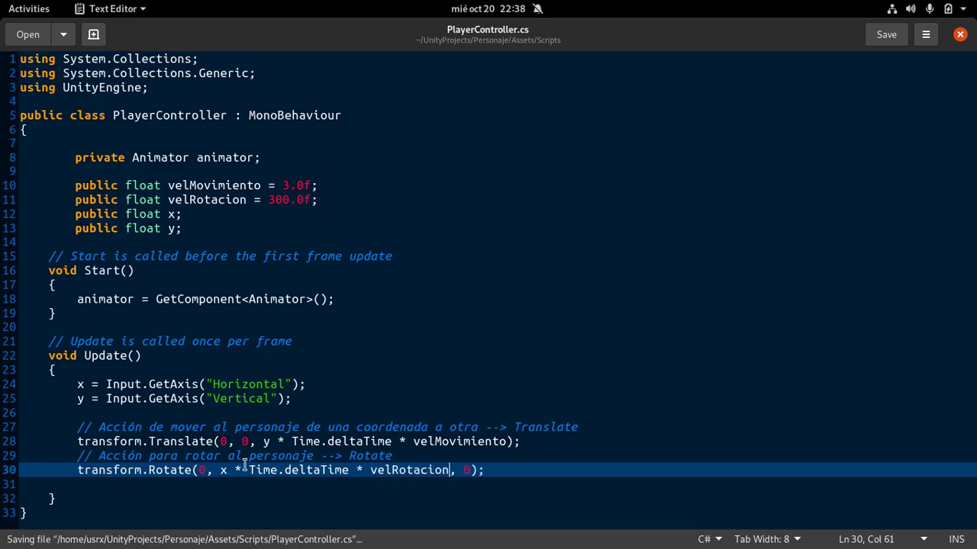
click(557, 335)
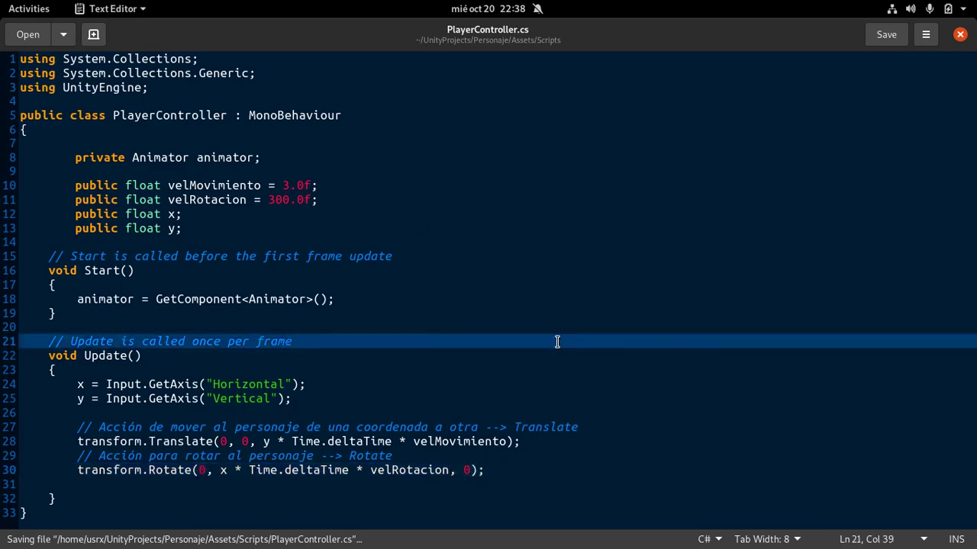
Step: Play the scene to test rotating the character with left/right arrows, then stop Play mode
click(959, 35)
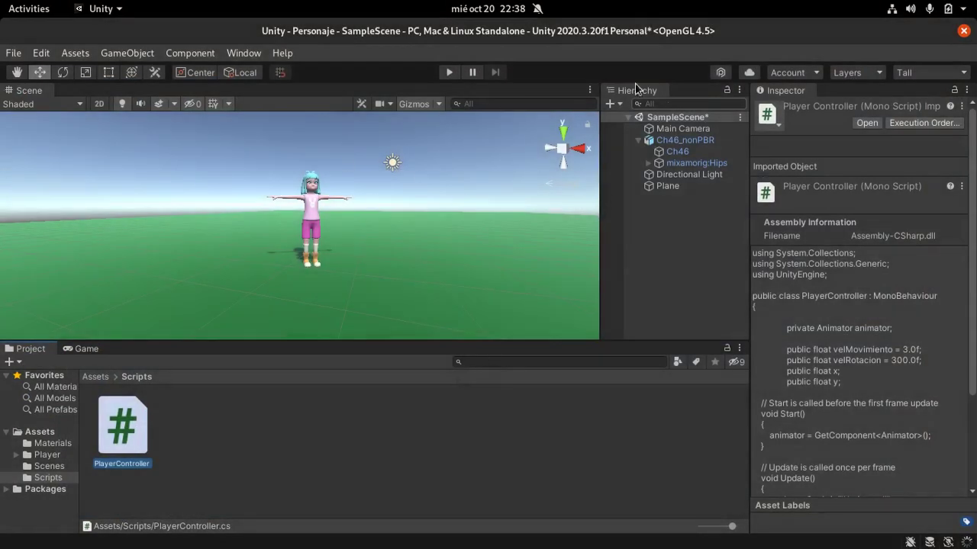
click(448, 73)
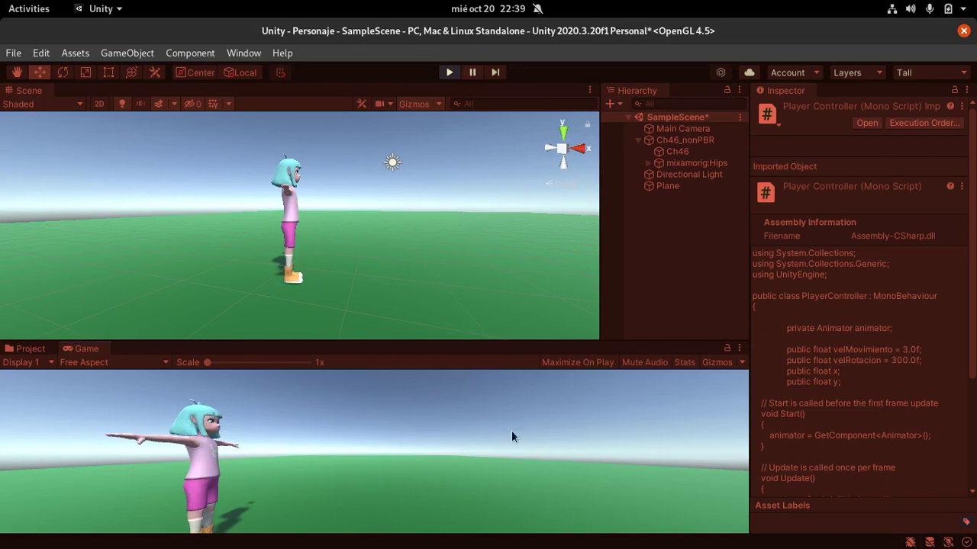
click(457, 76)
click(23, 9)
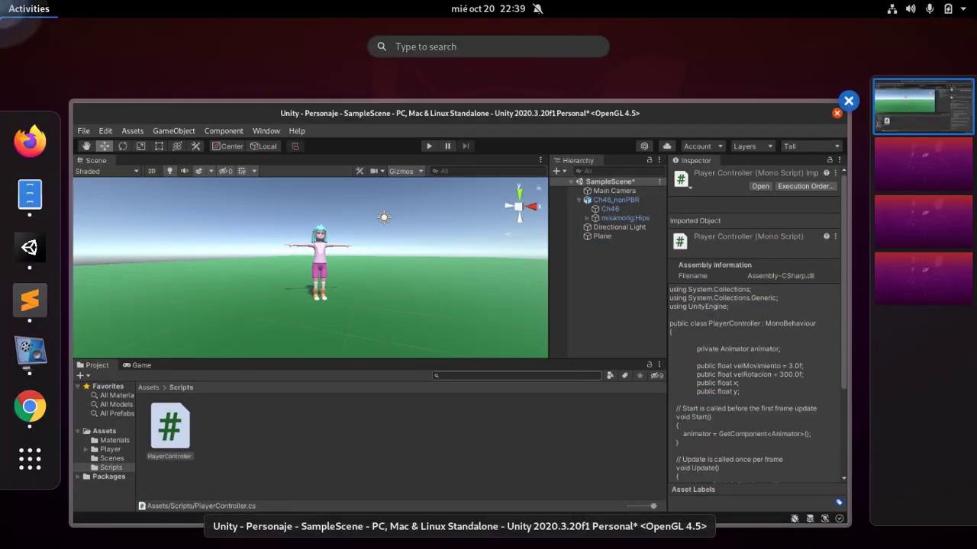